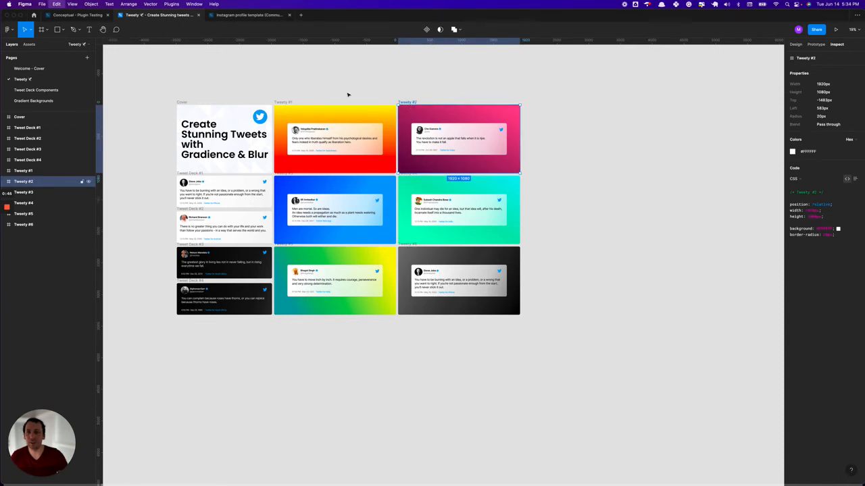
Switch to the Conceptual - Plugin Testing file and paste the copied Tweety #2 frame onto its Twitter Start page
click(86, 15)
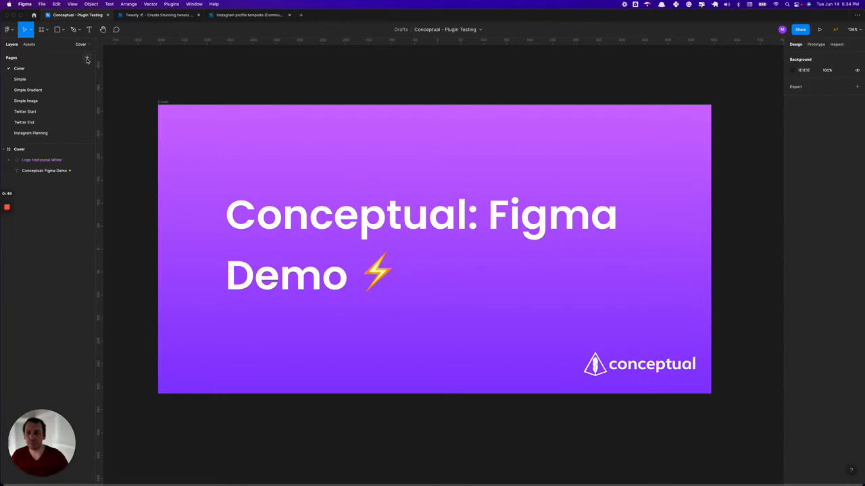
click(39, 112)
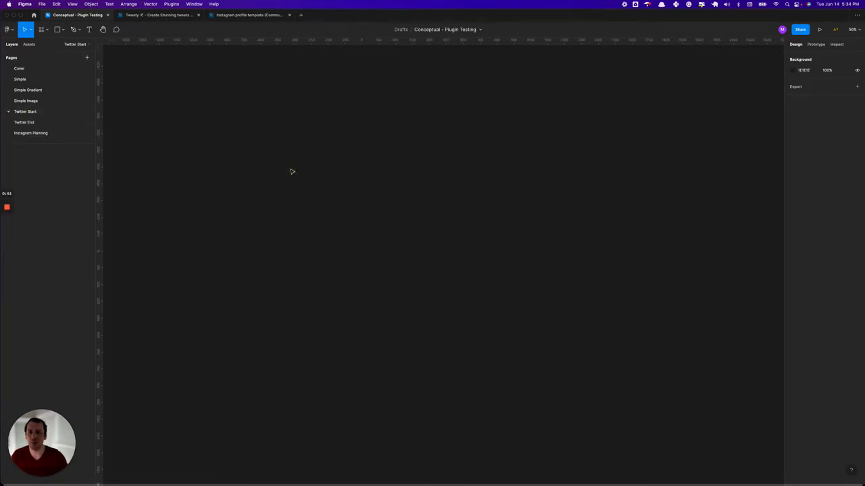
key(super+v)
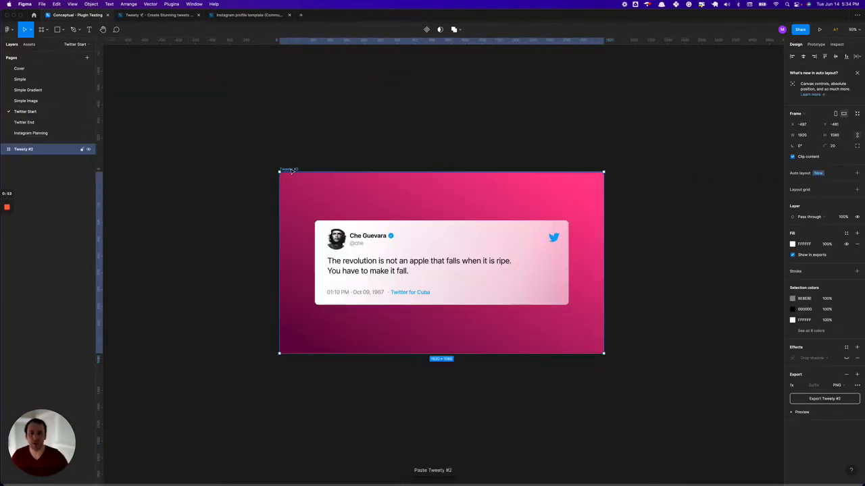
Rename the pasted tweet frame as Template
double_click(289, 170)
text(Tem)
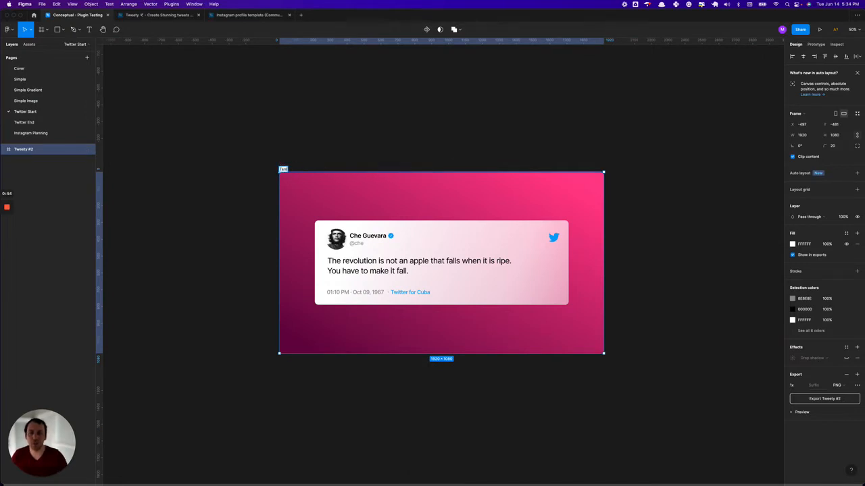
text(plate)
key(Return)
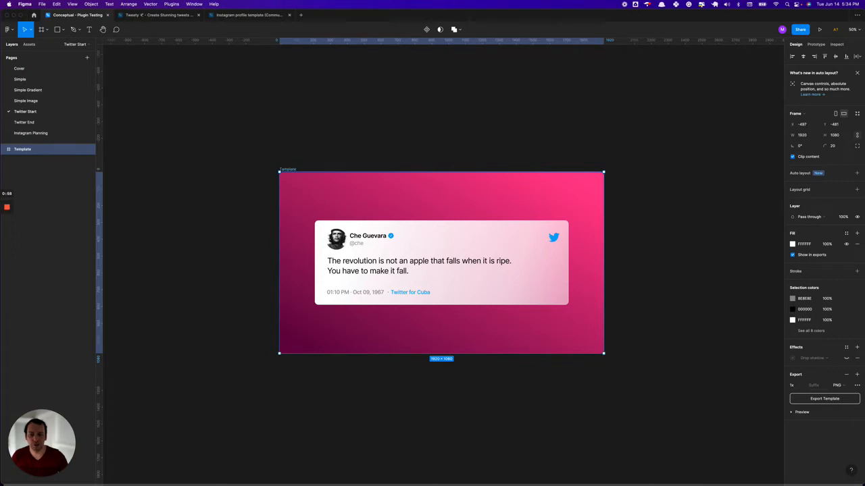
Rename the Tweet text layer in the Template frame's Tweet Deck group as {{tweet}}
double_click(399, 270)
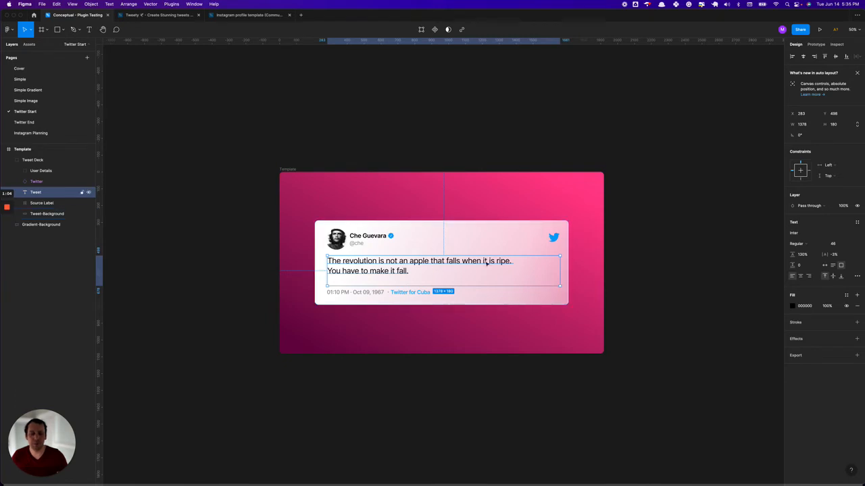
scroll(506, 266, right, 1)
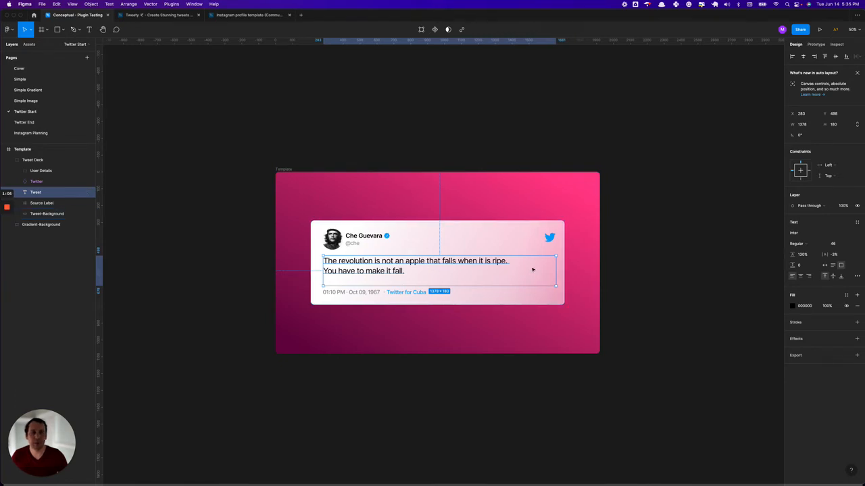
double_click(35, 193)
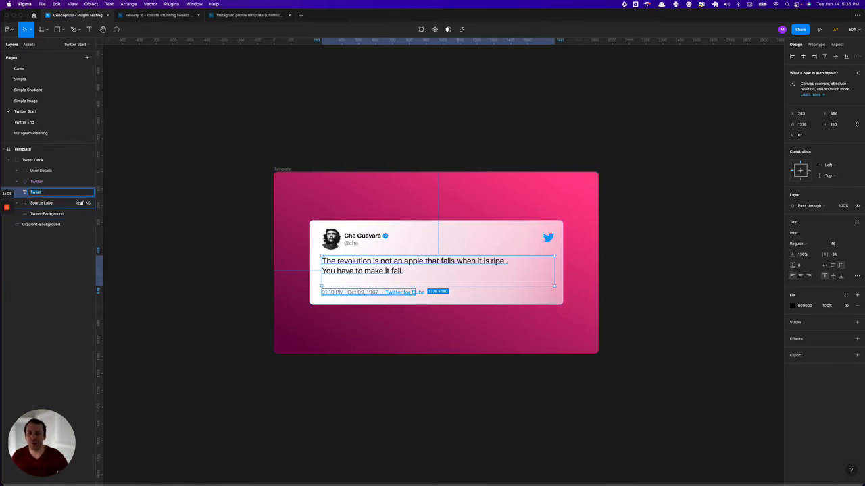
text(#)
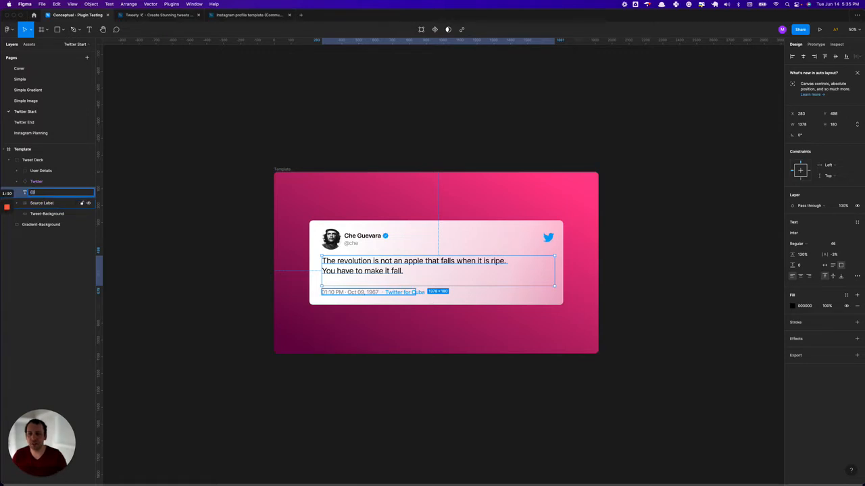
text({tweet)
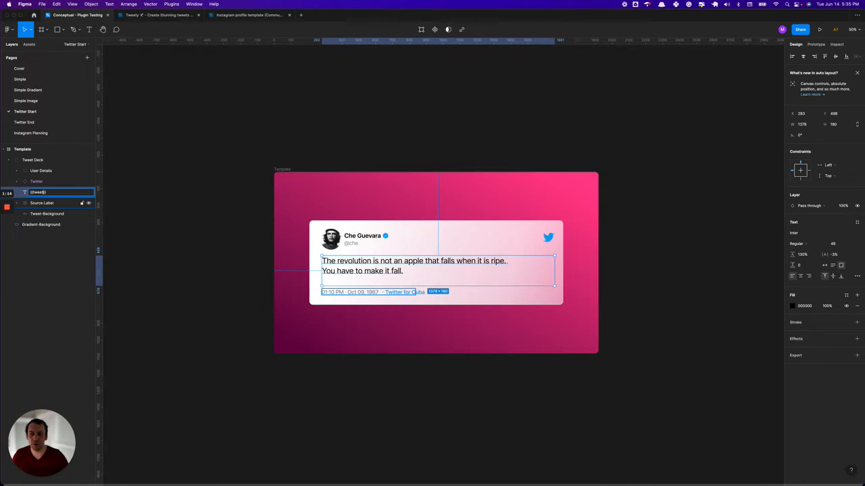
key(Return)
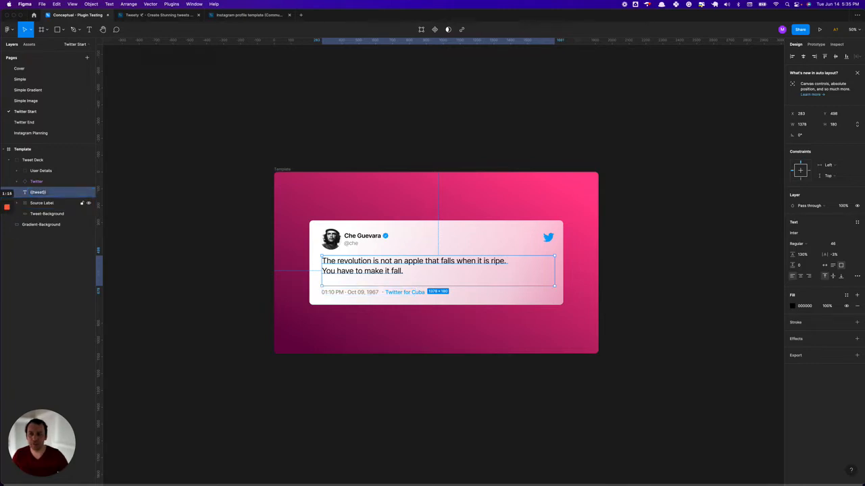
Deselect everything and launch the Conceptual - AutoReplace plugin's Variants Creator
click(428, 114)
scroll(428, 113, right, 1)
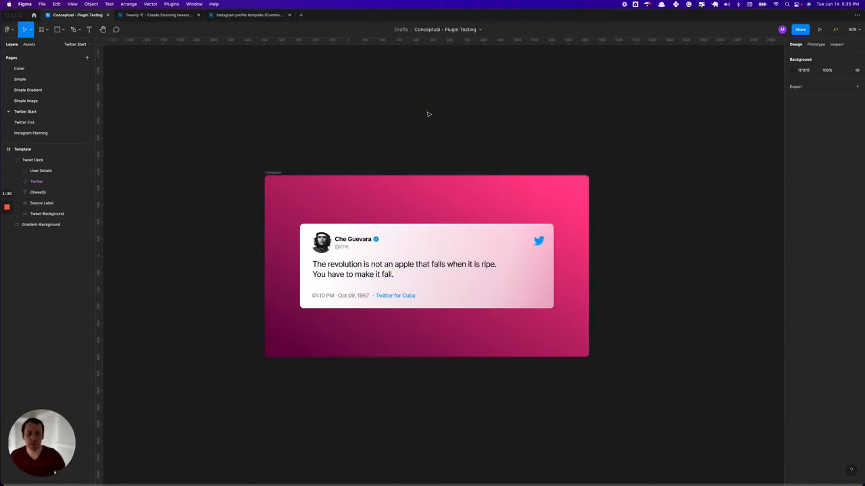
key(super+slash)
key(Return)
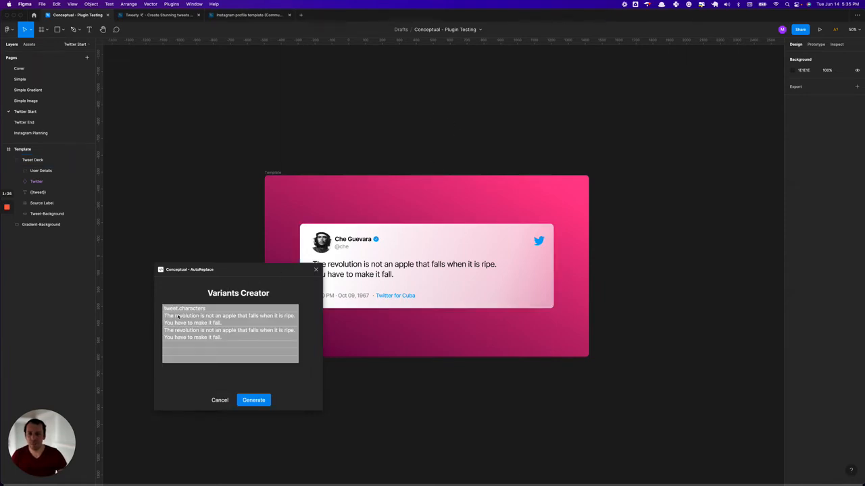
click(179, 310)
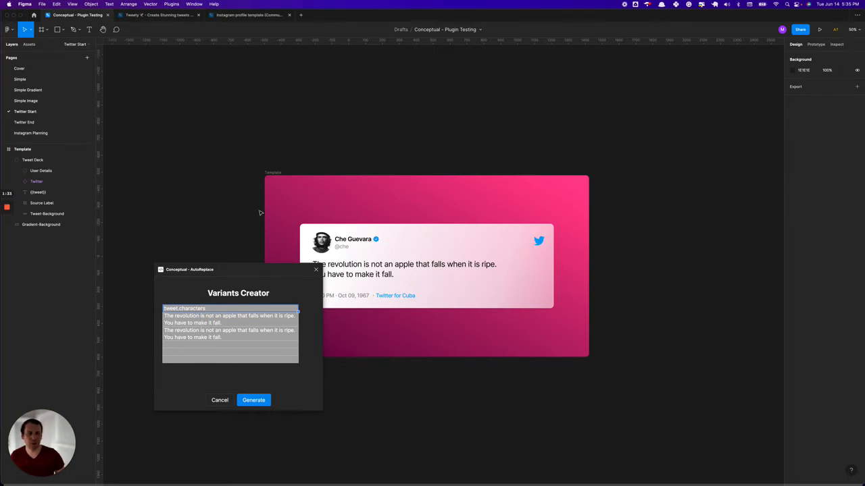
click(378, 267)
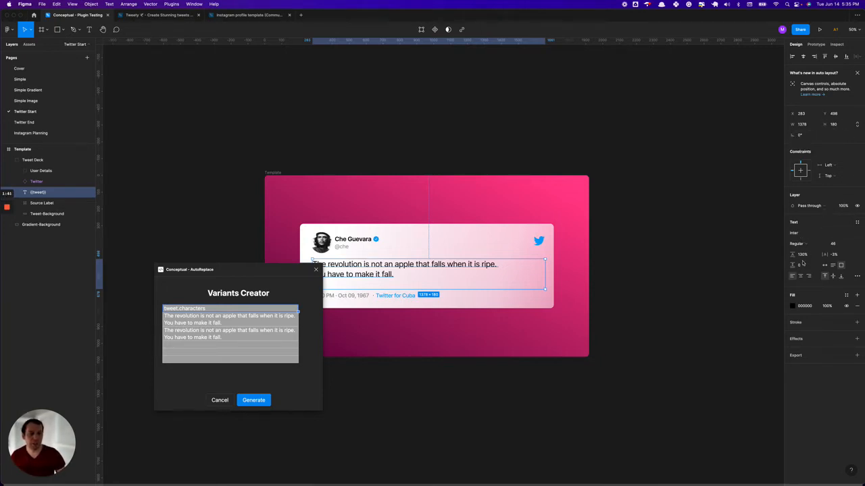
right_click(250, 309)
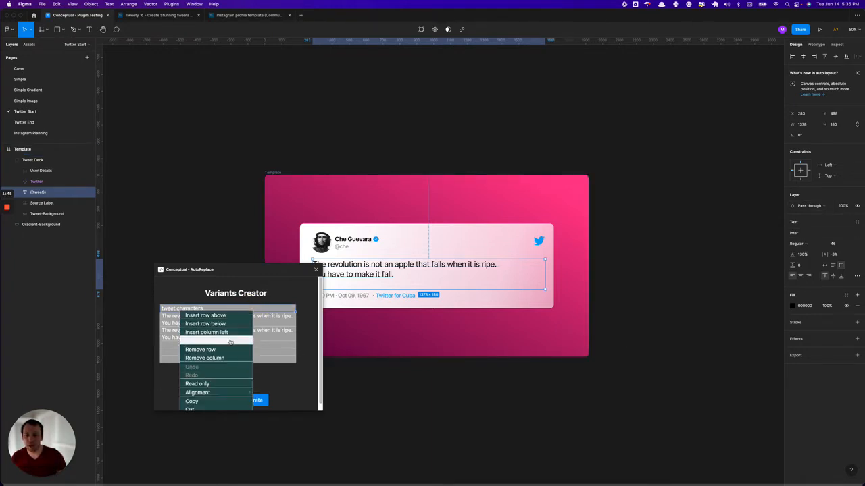
click(263, 306)
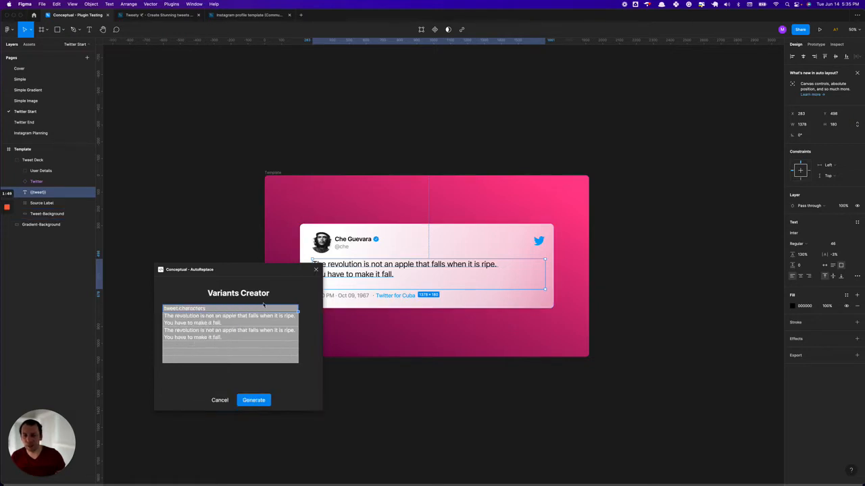
Replace the first two values under tweet.characters in the variants table with Tweet 1 and Tweet 2
double_click(219, 320)
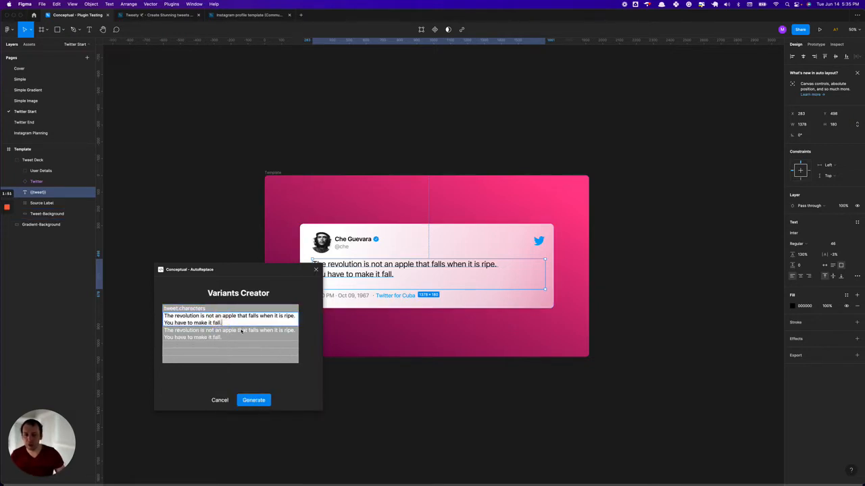
triple_click(241, 331)
key(super+a)
text(Twee)
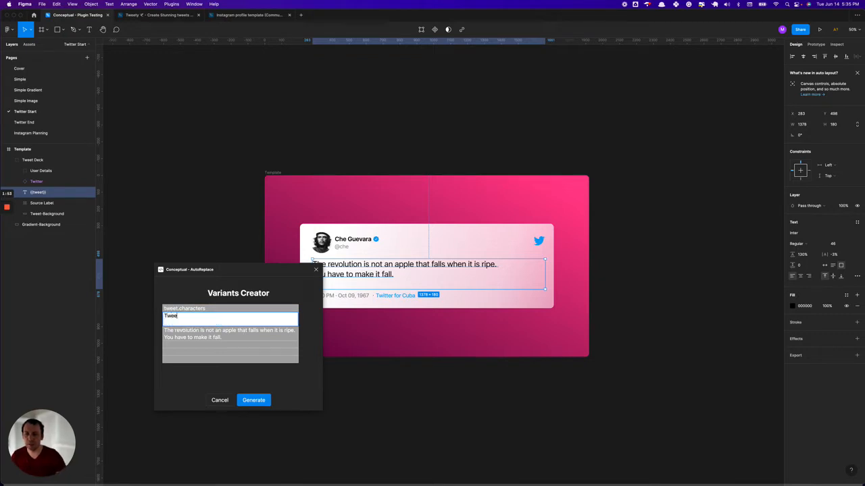
key(Return)
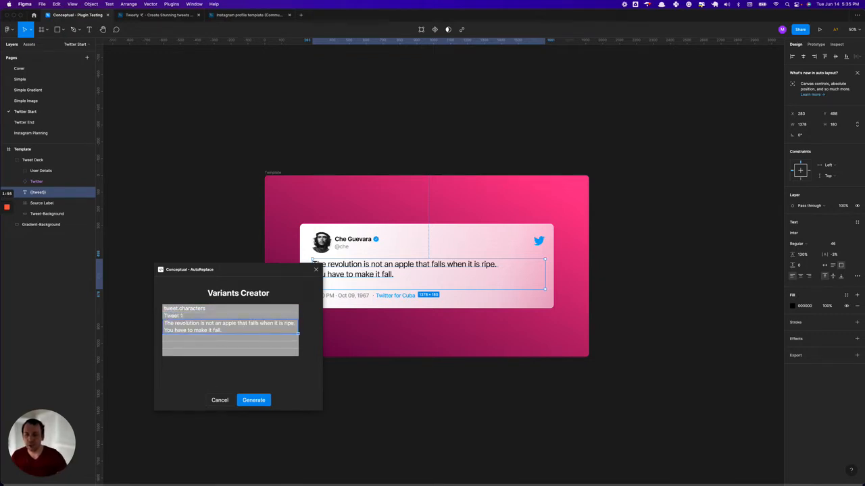
text(Tweet)
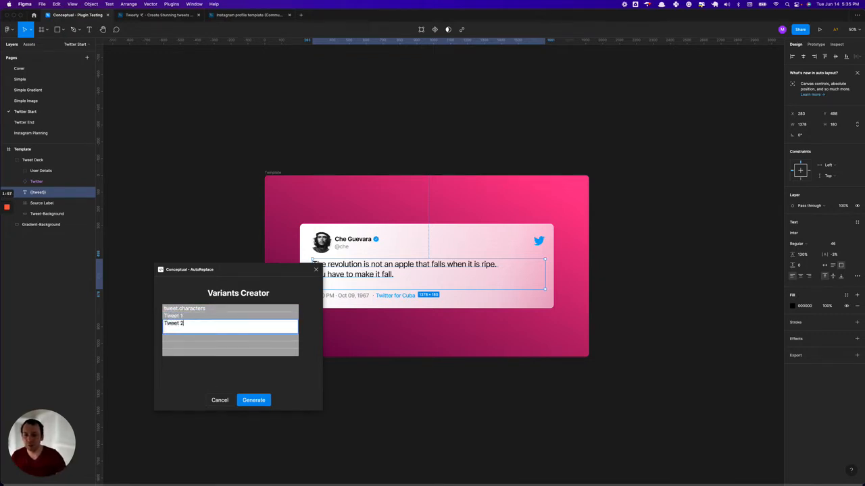
text( 2)
key(Return)
Copy the Tweet 2 value into the two empty rows below it in the variants table
key(Up)
key(super+c)
key(Down)
key(super+v)
key(Down)
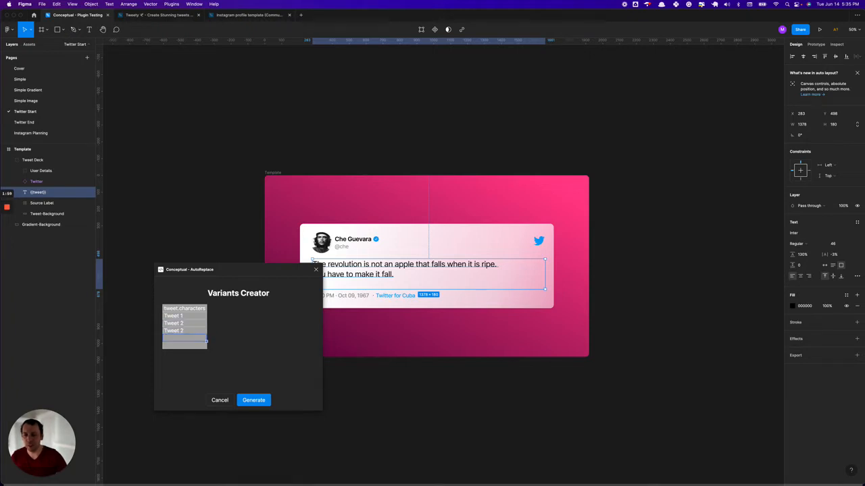
key(super+v)
key(Up)
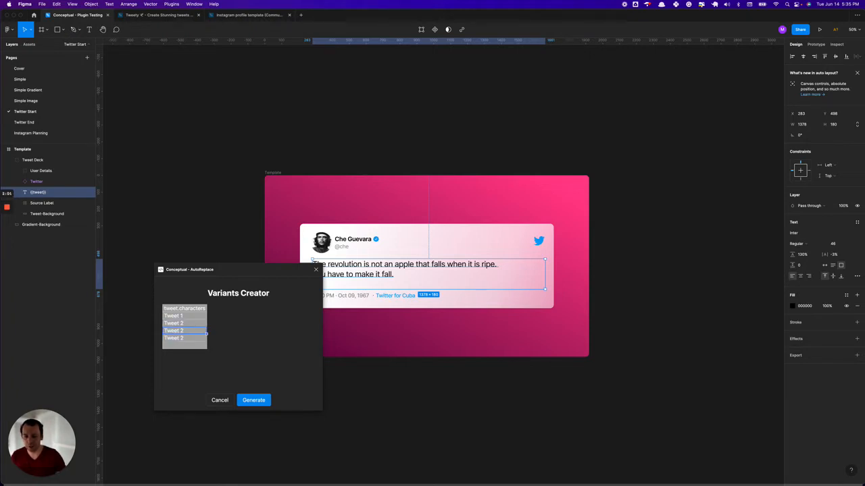
Set the third and fourth values under tweet.characters to Tweet 3 and Tweet 4
text(3)
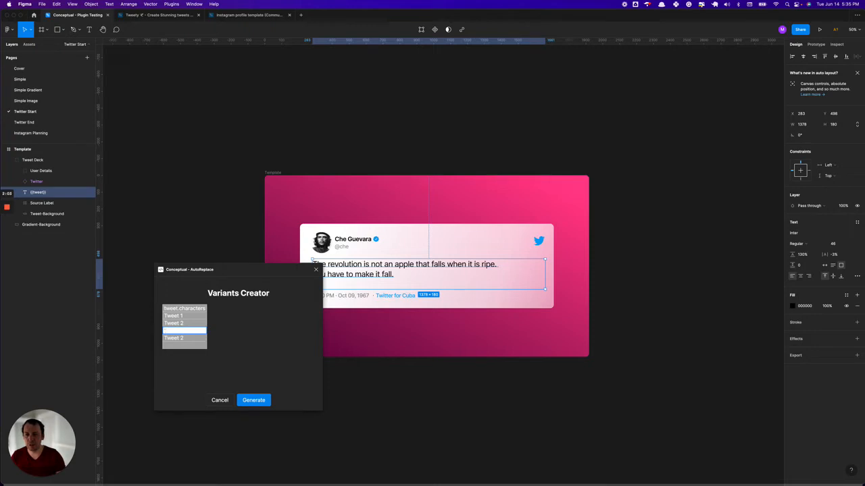
text(Tweet 3)
key(Return)
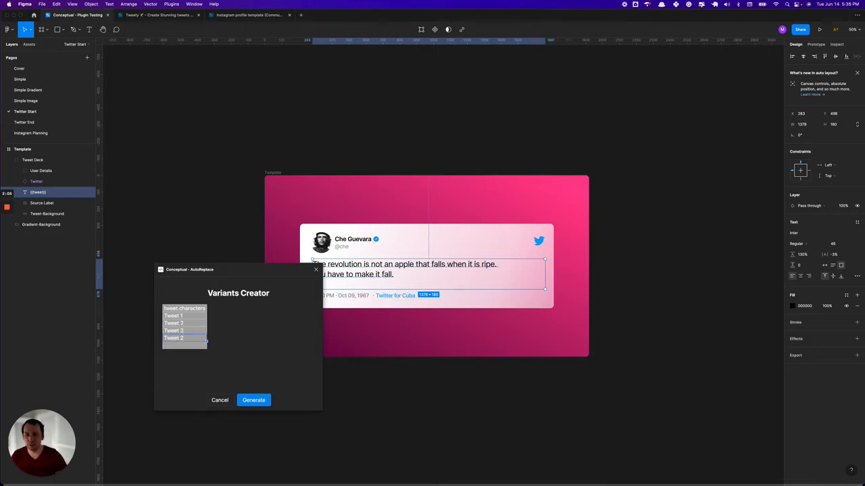
text(Tweet)
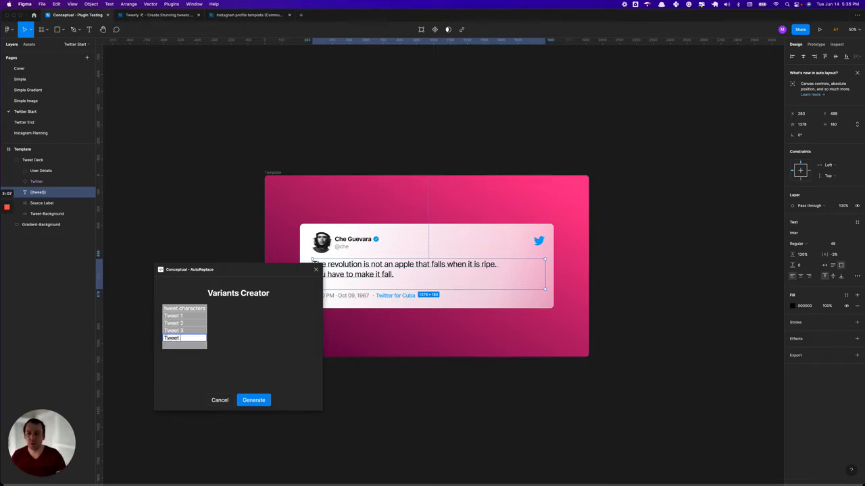
key(Return)
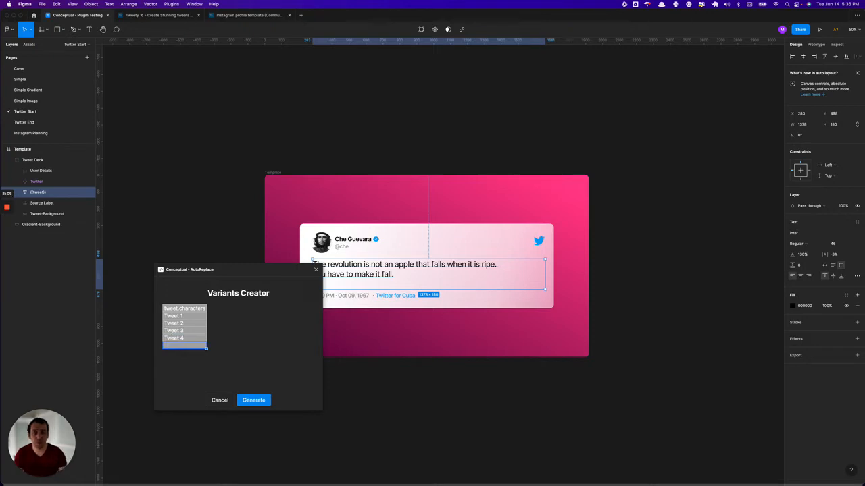
Generate the tweet variants from the table and review the resulting frames beside the Template frame
click(256, 405)
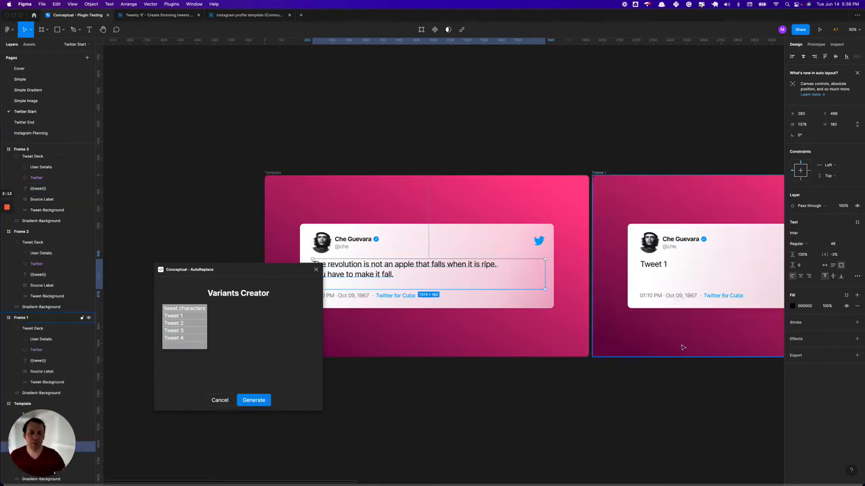
scroll(680, 349, right, 10)
scroll(682, 348, right, 10)
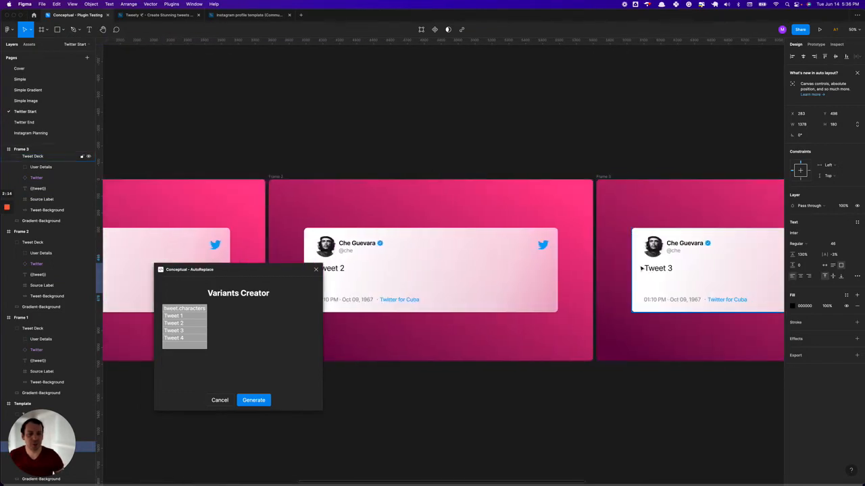
scroll(678, 270, right, 10)
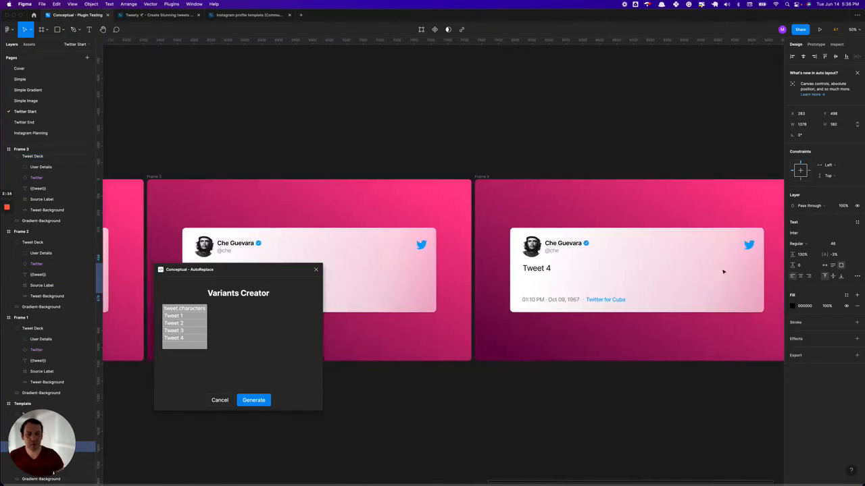
scroll(723, 272, left, 10)
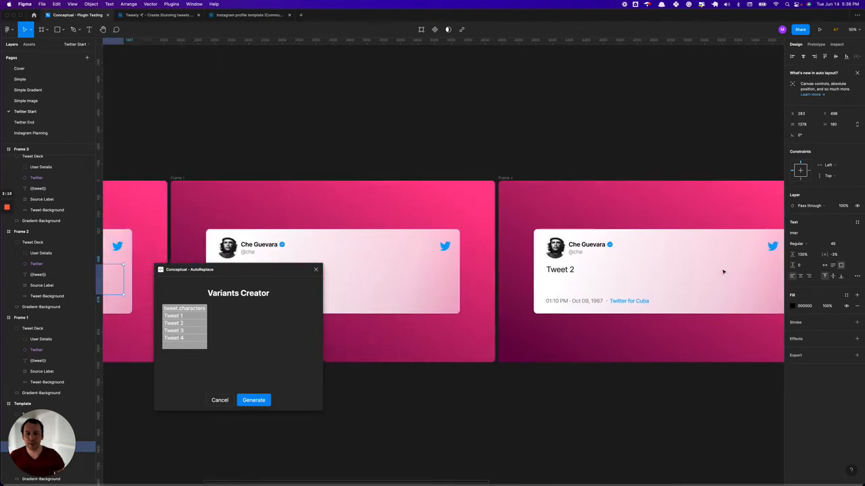
key(minus)
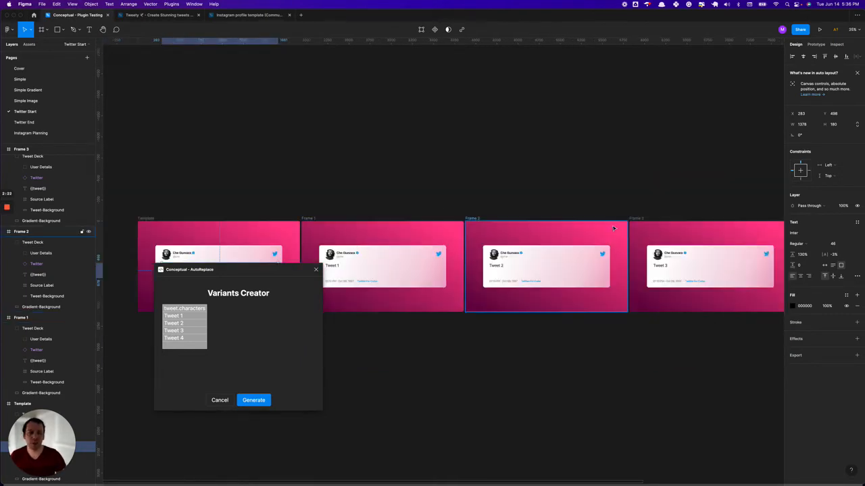
scroll(490, 203, left, 3)
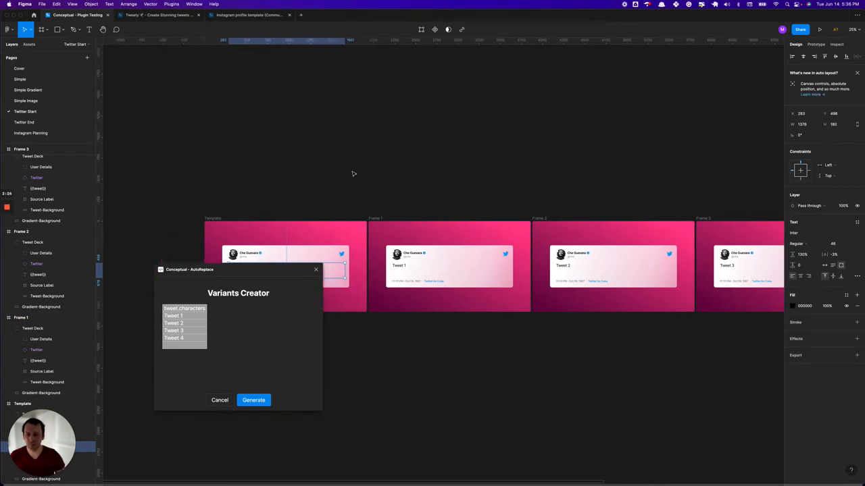
Undo the generation of the variant frames and select the Template frame
click(370, 182)
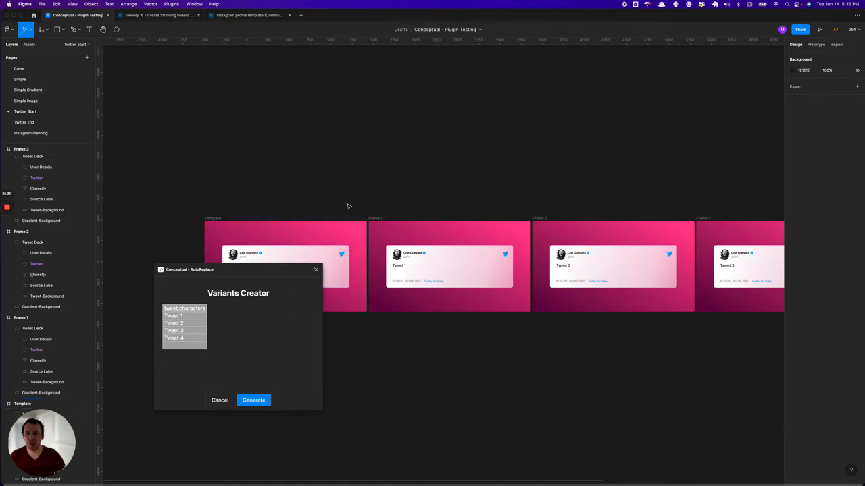
key(ctrl+z)
click(225, 231)
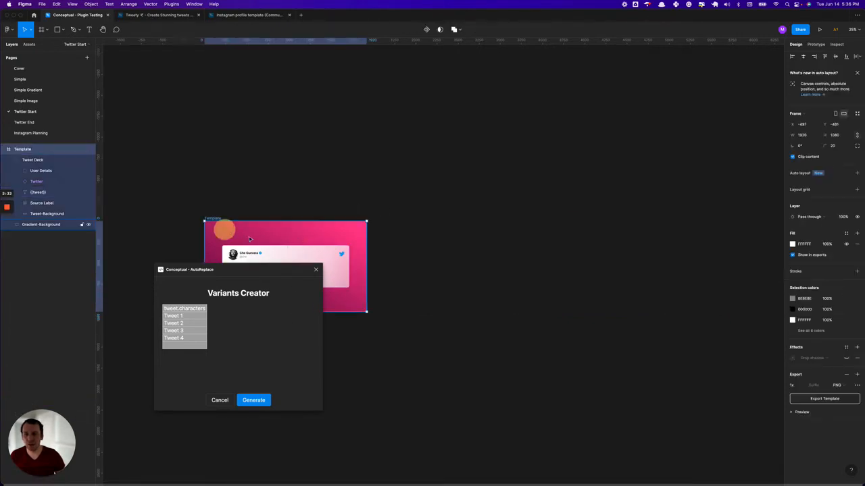
Close the plugin window and rename the Gradient-Background layer in the Template frame to {{background}}
click(316, 269)
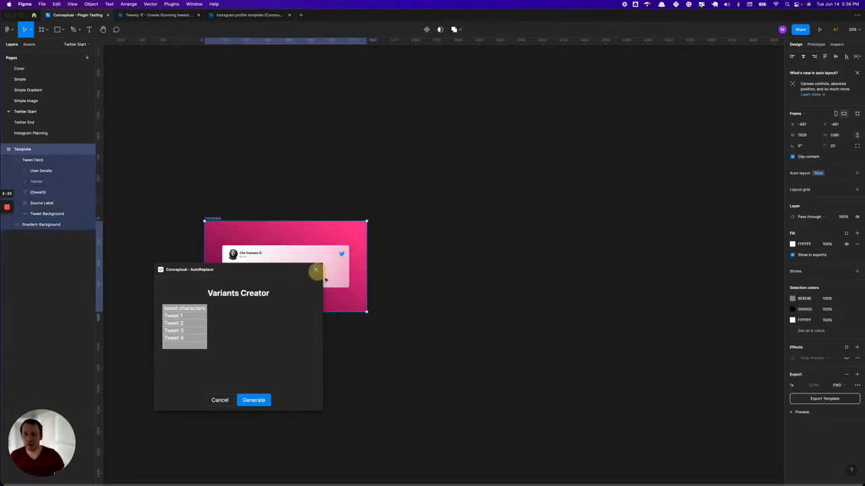
double_click(39, 225)
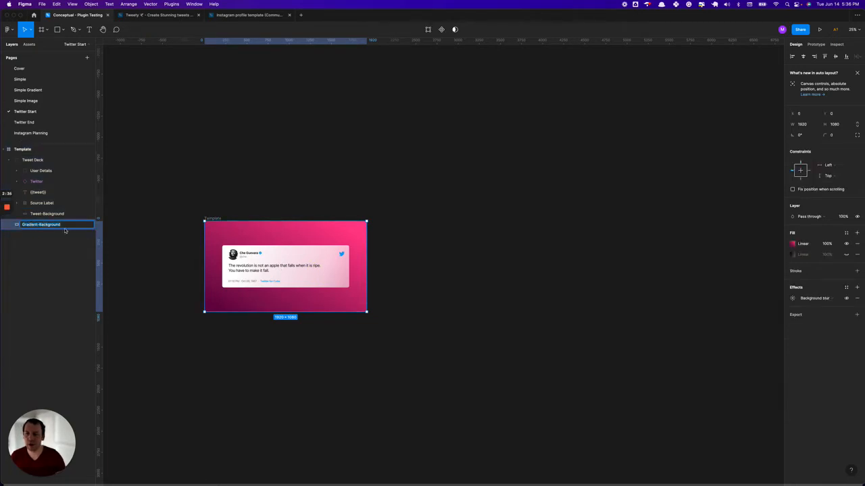
text({)
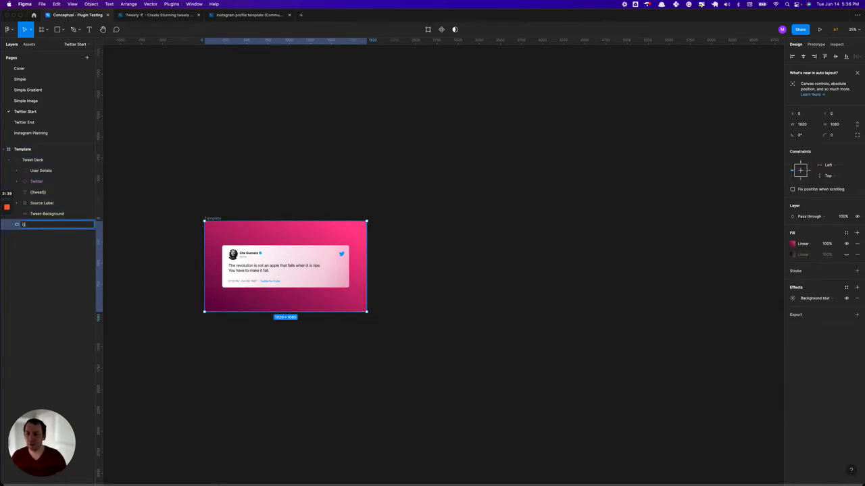
text({background}})
key(Return)
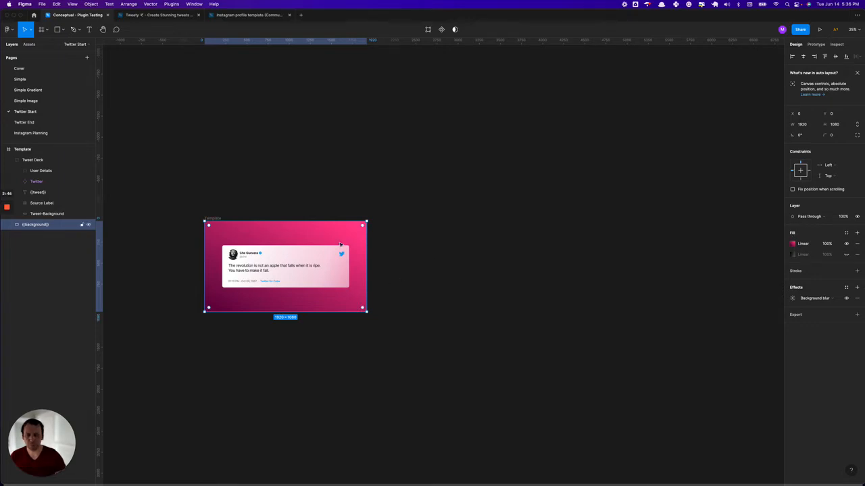
Run the Conceptual - AutoReplace plugin again and select the background.rotation header cell in the variants table
key(super+slash)
key(Return)
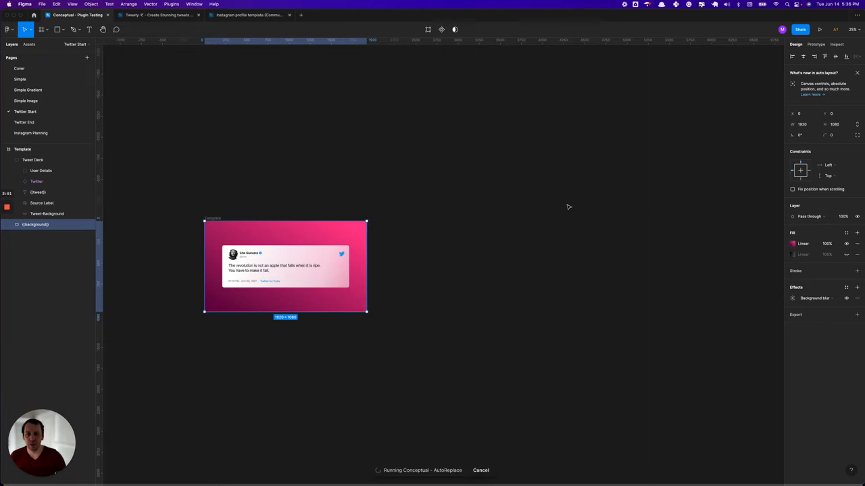
click(200, 308)
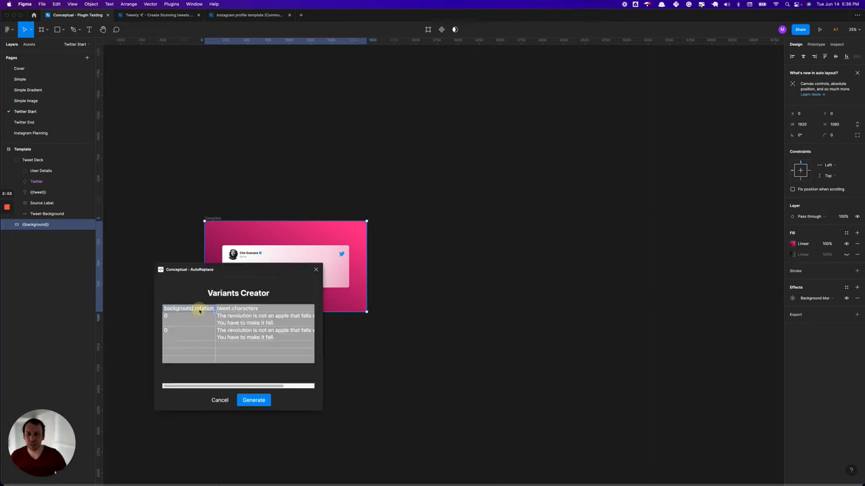
Change the background.rotation column header to background.fills[0].gradient
click(200, 308)
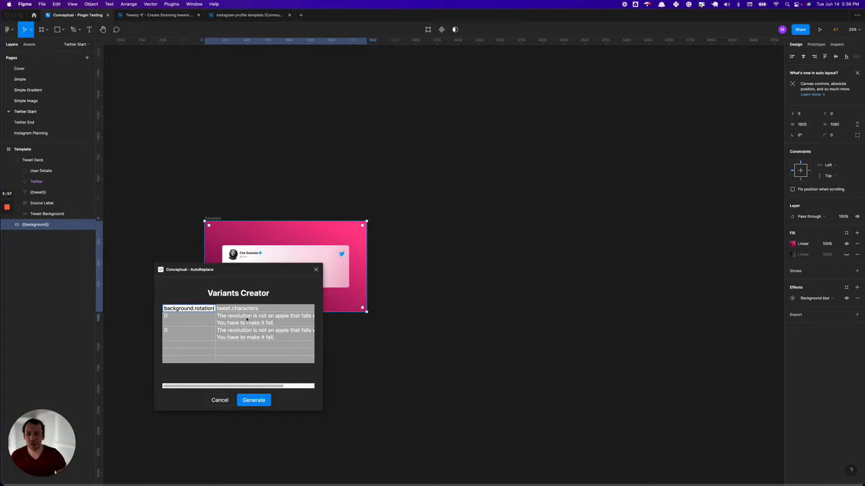
double_click(205, 308)
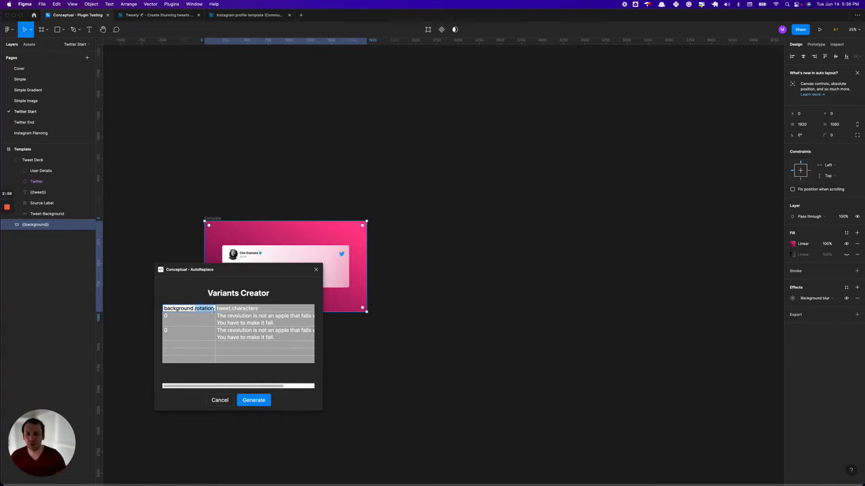
text(fills[)
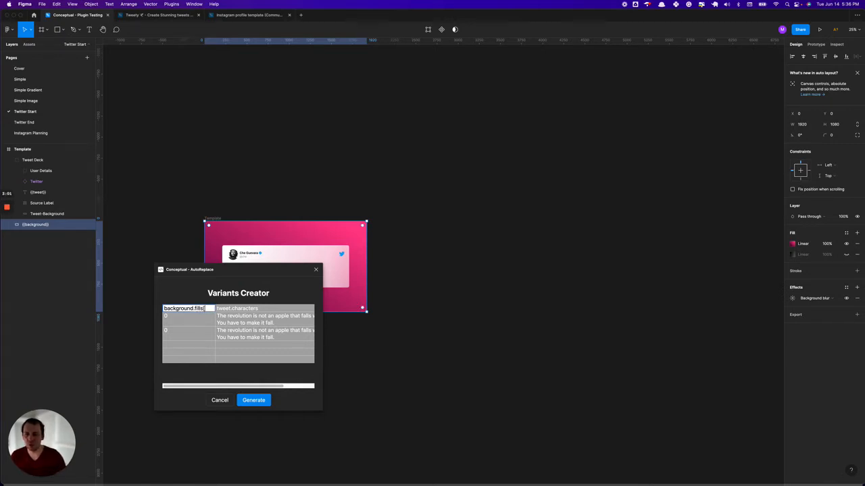
text(0])
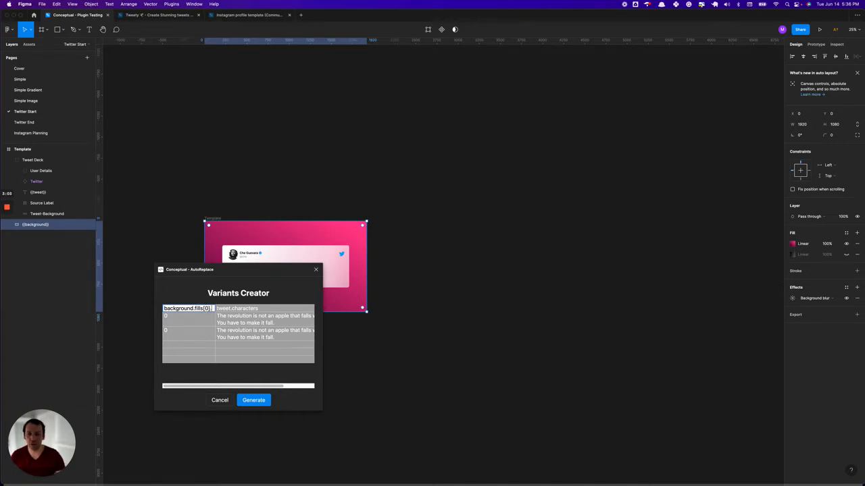
text(.gradient)
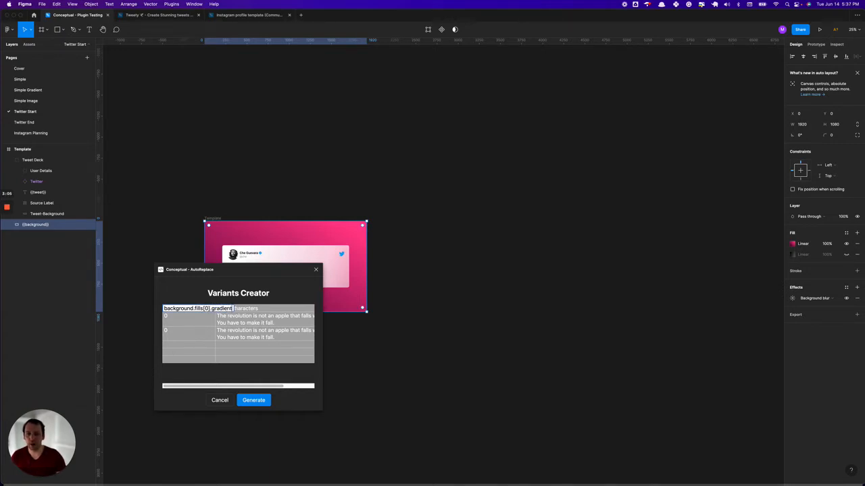
key(Return)
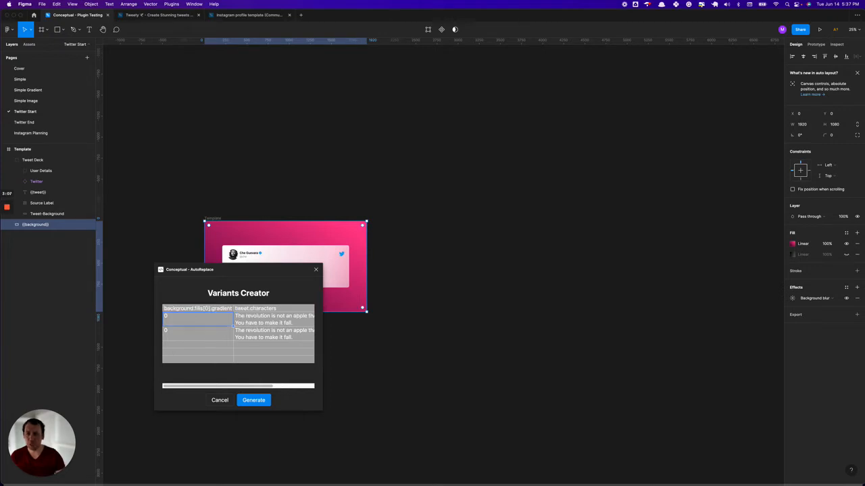
Replace everything after "background" in the first column header so that it reads background.gradient
double_click(207, 309)
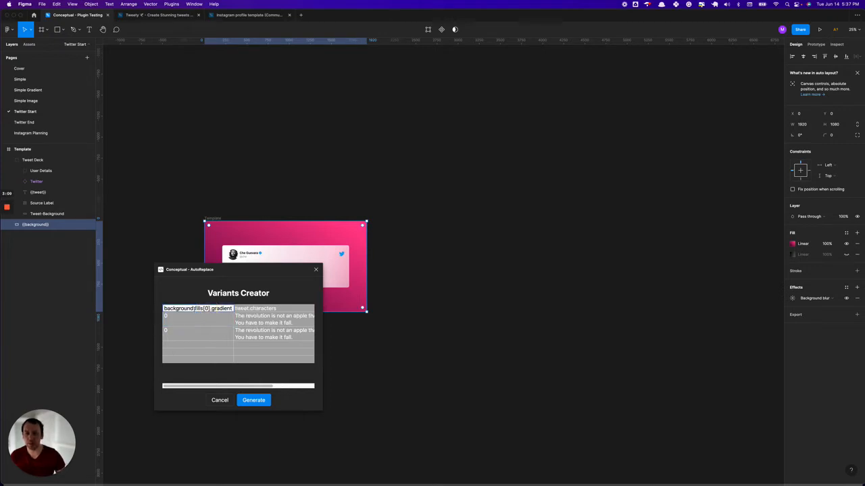
drag(194, 309, 232, 309)
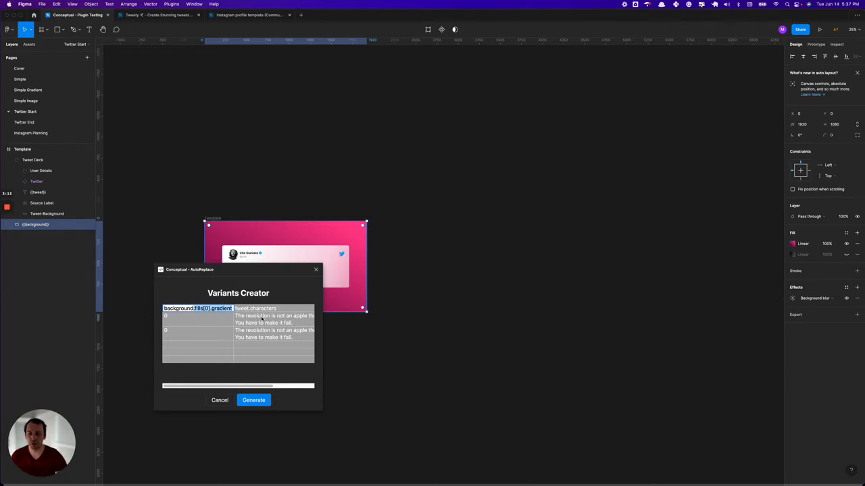
key(BackSpace)
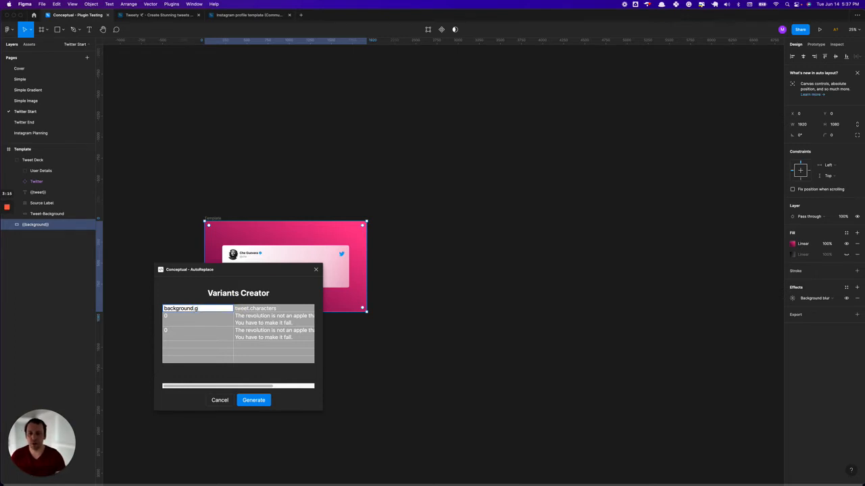
text(.gradient)
key(Return)
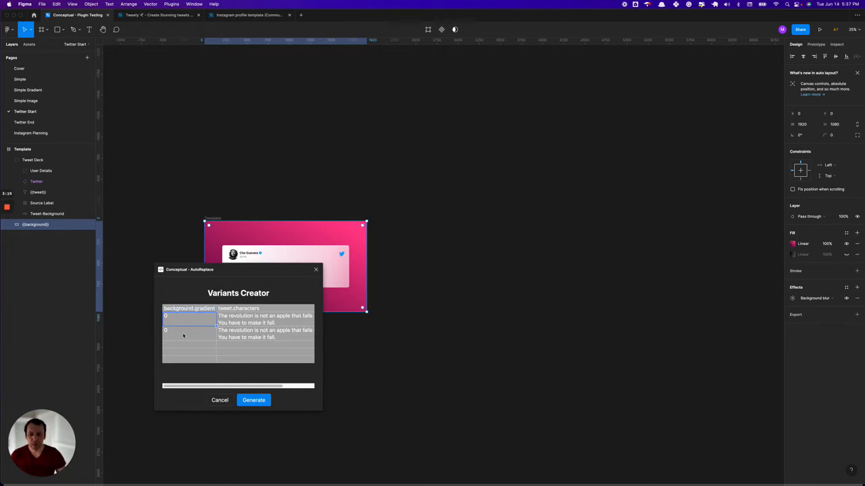
Copy the CSS linear-gradient value of Gradients / Brady Brady Fun Fun from the Gradient Backgrounds page of the Tweety file
click(183, 336)
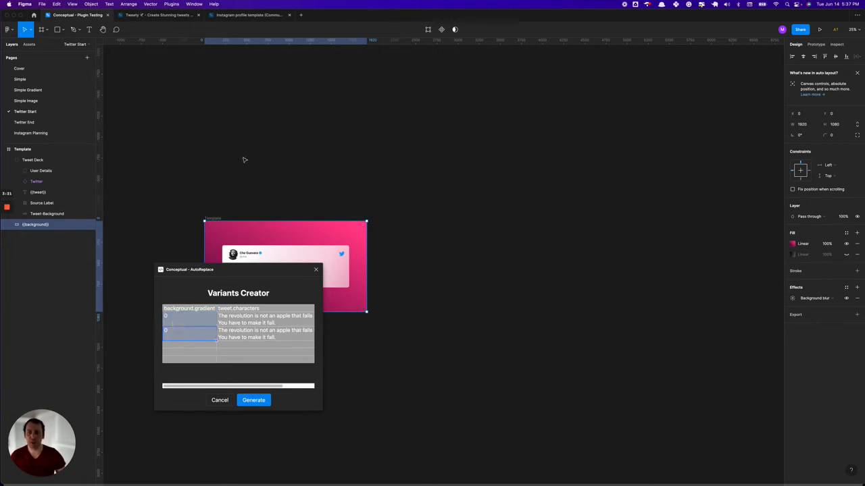
click(138, 15)
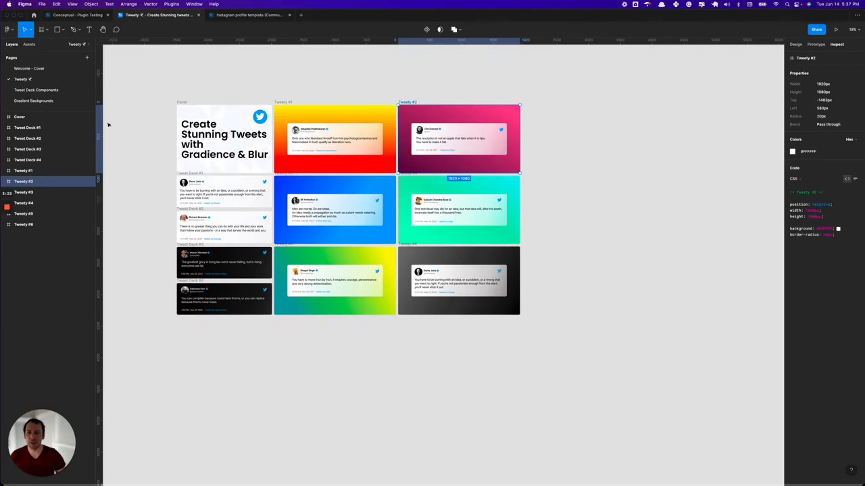
click(34, 100)
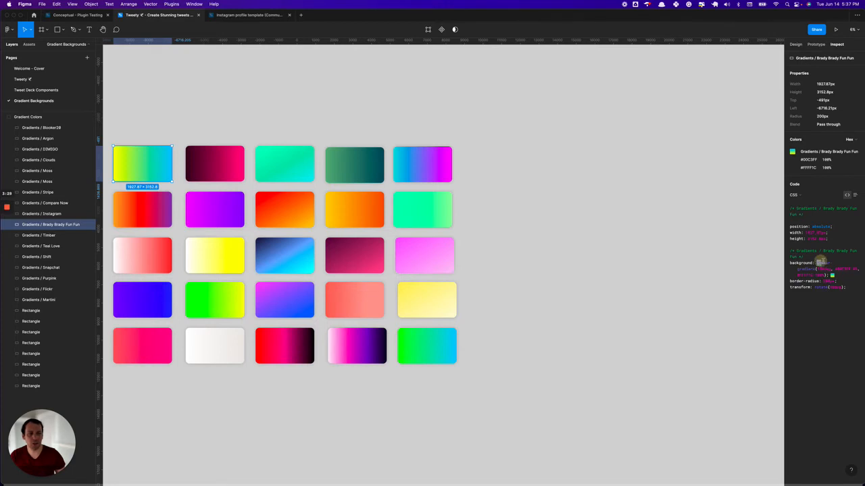
drag(816, 262, 829, 275)
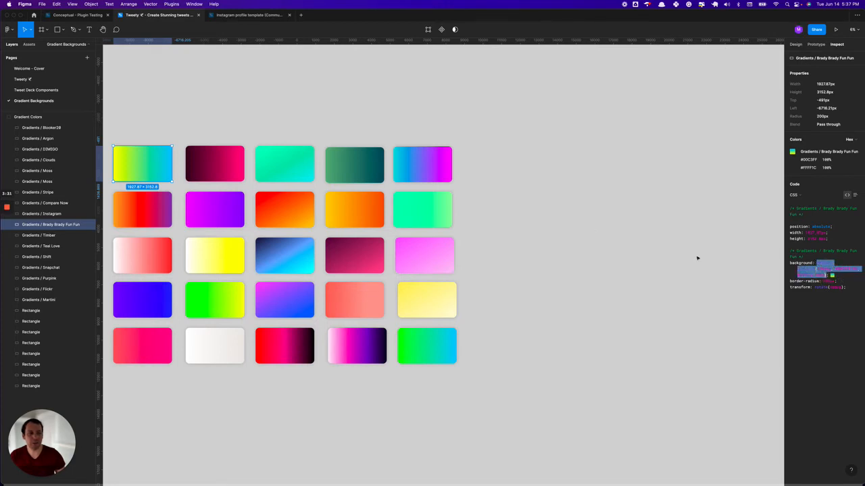
Back in the Conceptual - Plugin Testing file, set the first background.gradient value to linear-gradient(180deg, #00C3FF 0%, #FFFF1C 100%)
click(78, 14)
click(238, 318)
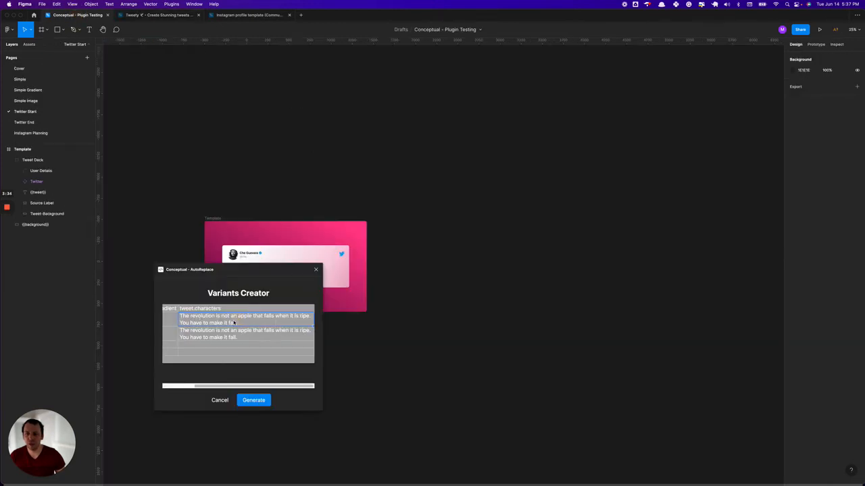
scroll(225, 323, left, 2)
double_click(194, 323)
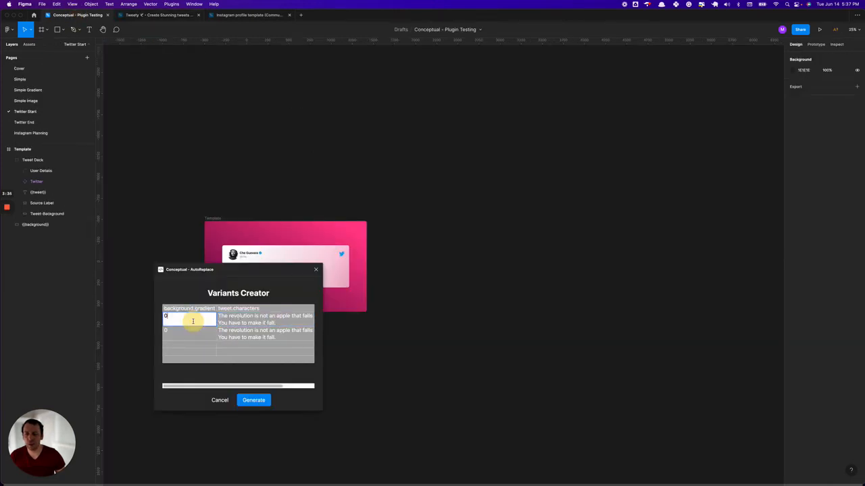
drag(190, 317, 151, 315)
text(linear-gradient(180deg, #00C3FF 0%, #FFFF1C 100%))
click(192, 337)
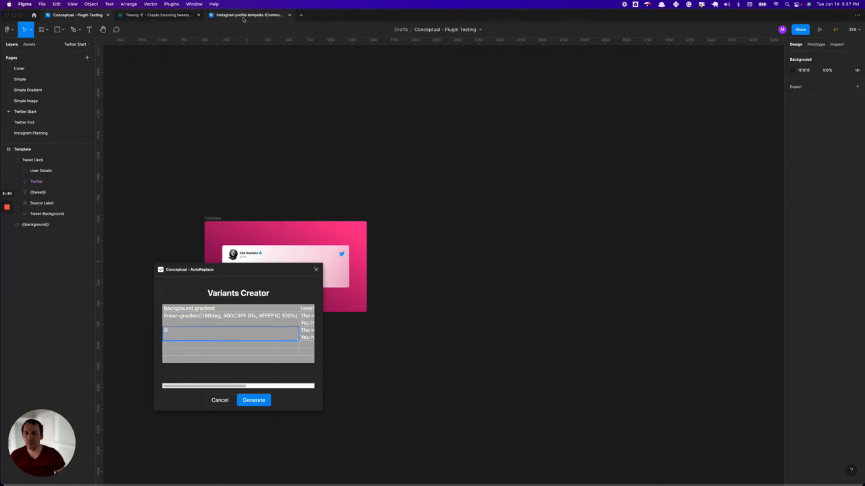
Copy the CSS linear-gradient value of the navy-to-cyan rectangle in the third row of the Tweety file's Gradient Backgrounds page
click(161, 15)
key(alt)
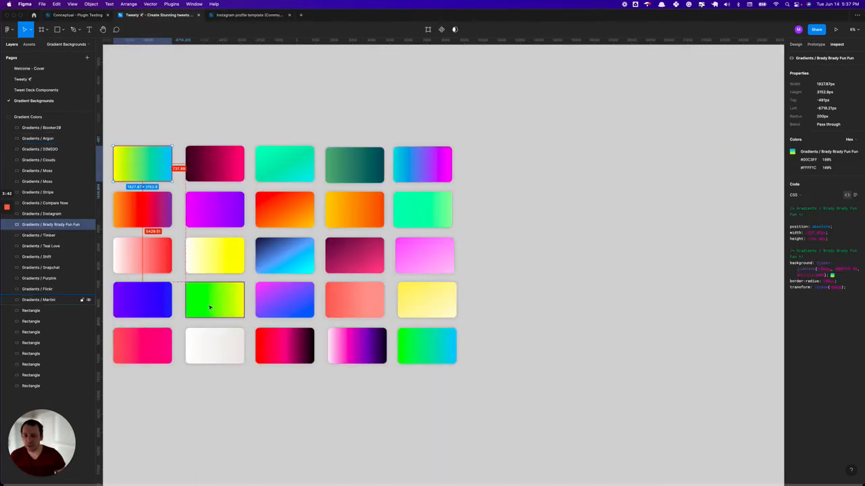
click(296, 269)
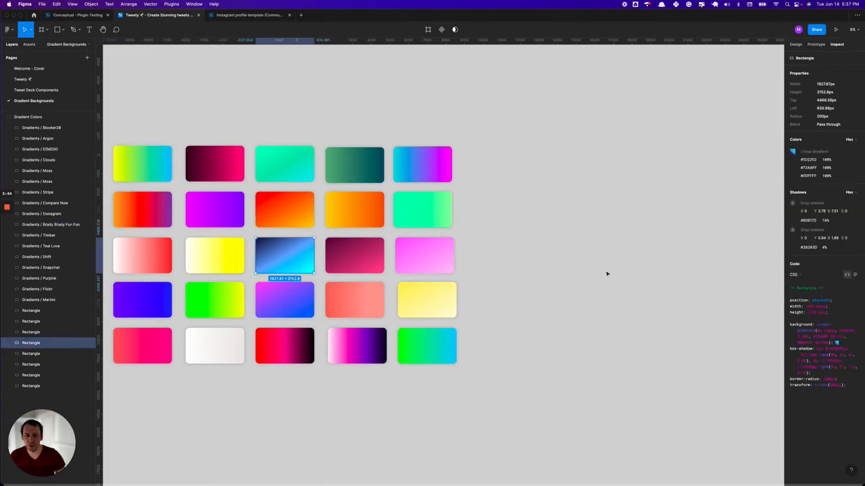
drag(818, 325, 838, 342)
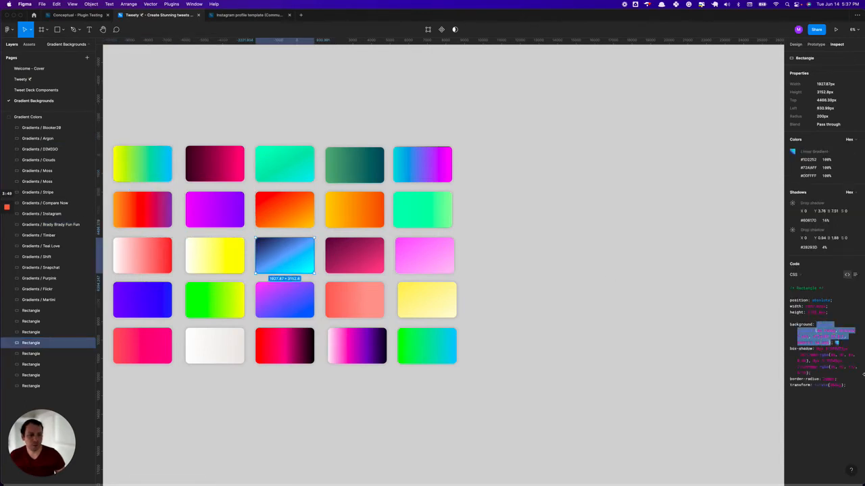
In the Plugin Testing file, set the second background.gradient value to linear-gradient(46.19deg, #1D2252 5.66%, #72AAFF 50.01%, #00FFFF 94.35%)
click(77, 15)
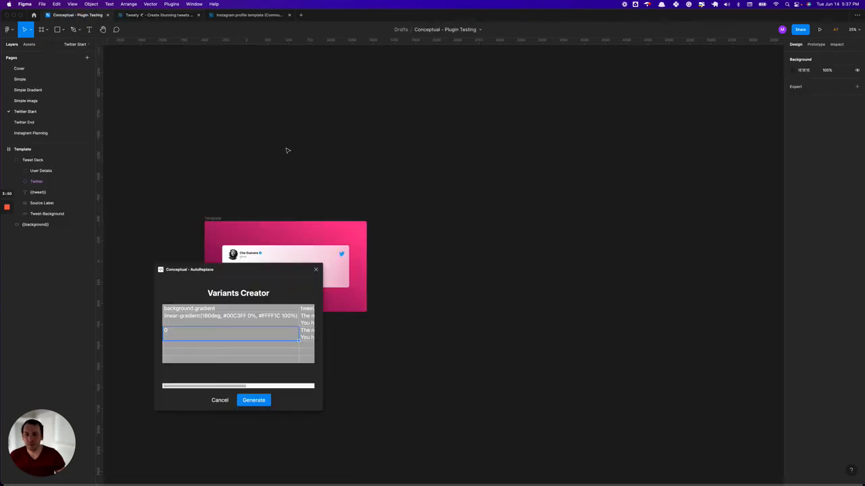
double_click(214, 330)
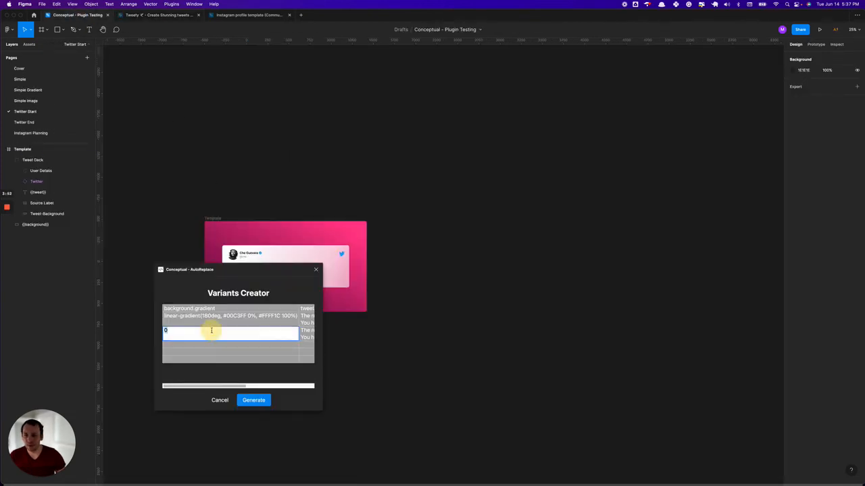
text(linear-gradient(46.19deg, #1D2252 5.66%, #72AAFF 50.01%, #00FFFF 94.35%))
click(270, 353)
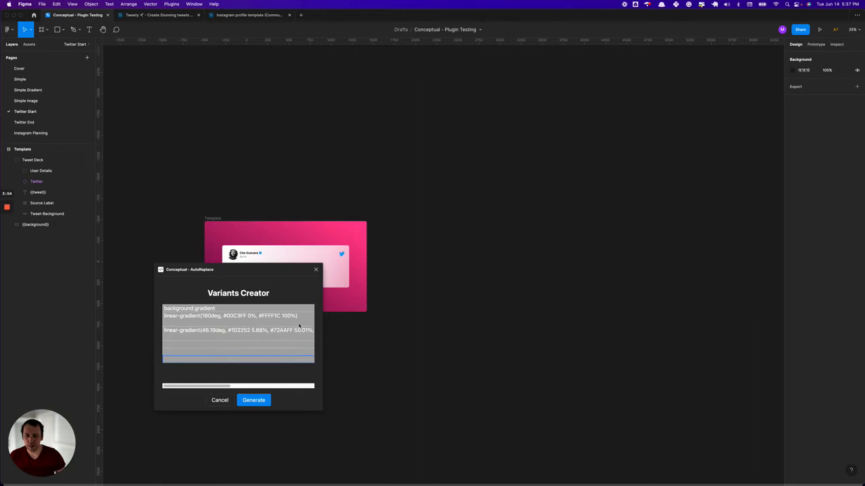
Set the first value under tweet.characters to Tweet 1
scroll(297, 328, right, 5)
double_click(257, 322)
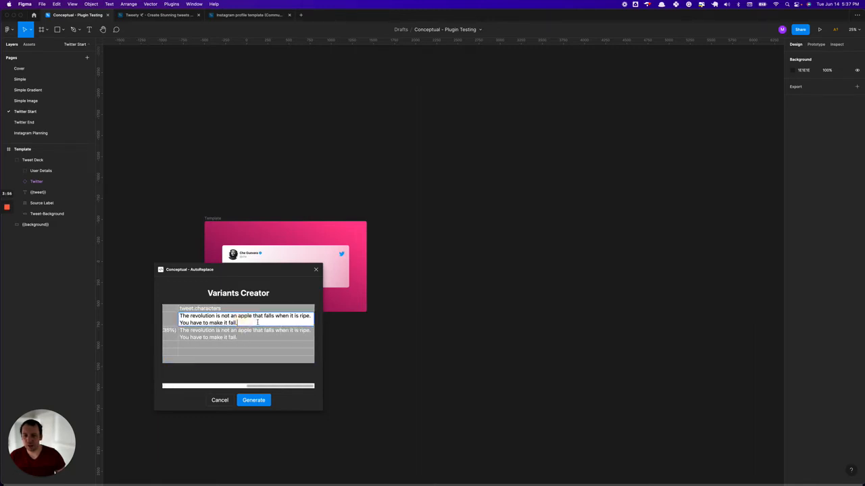
key(super+a)
text(Tw)
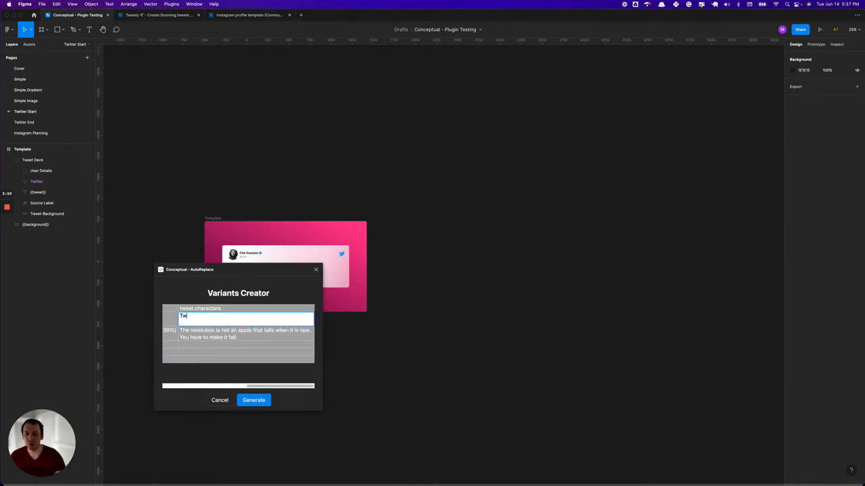
text(eet 2)
key(BackSpace)
text(1)
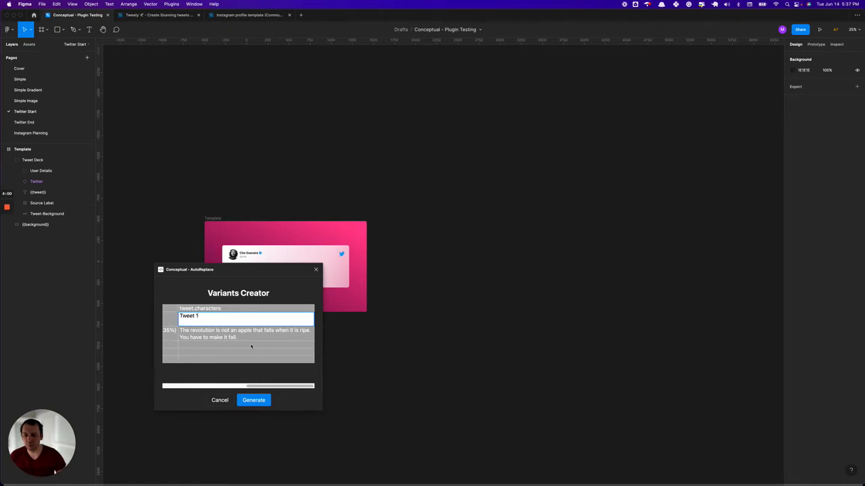
Set the second value under tweet.characters to Tweet 2 and generate the variant frames
double_click(238, 332)
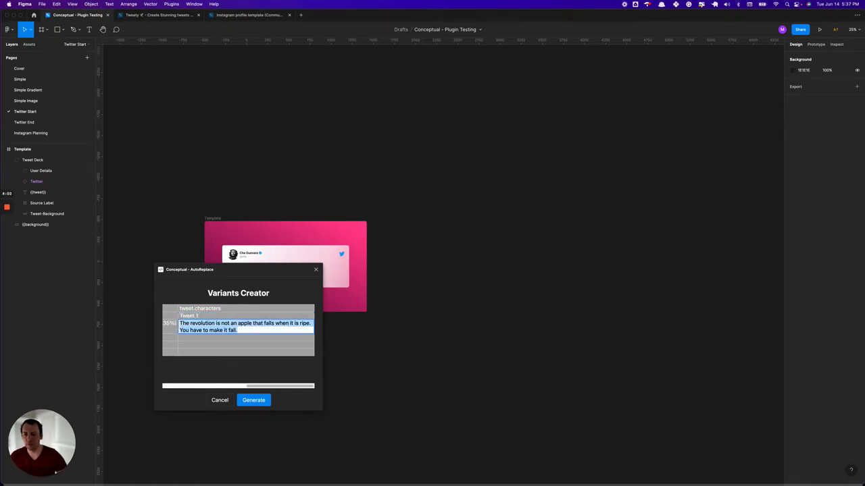
text(Tweet 2)
key(Return)
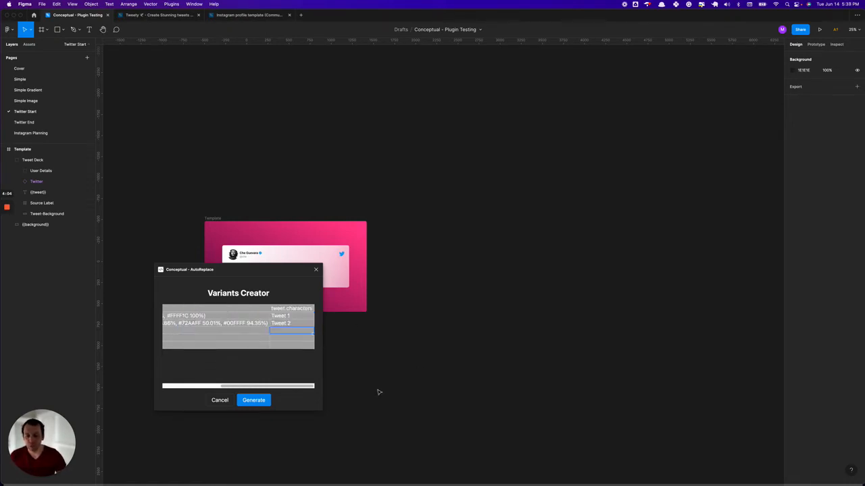
click(254, 400)
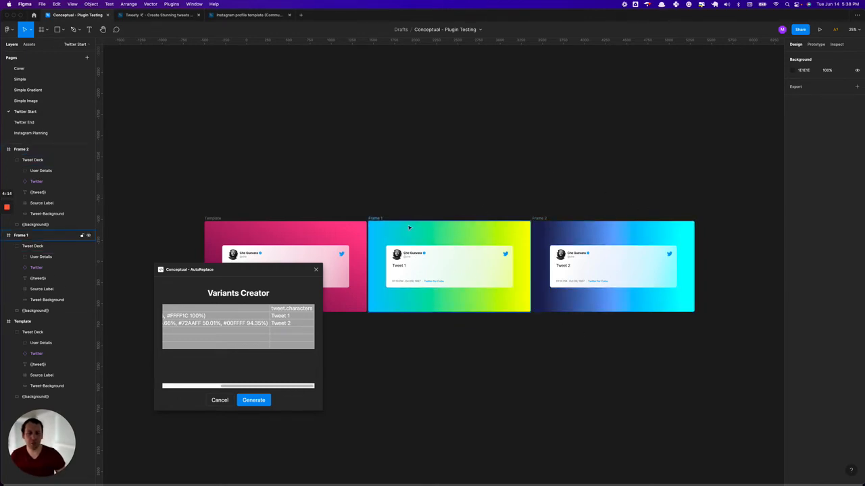
Select the generated Frame 1 and Frame 2 together to review them, and clear the selection
click(381, 226)
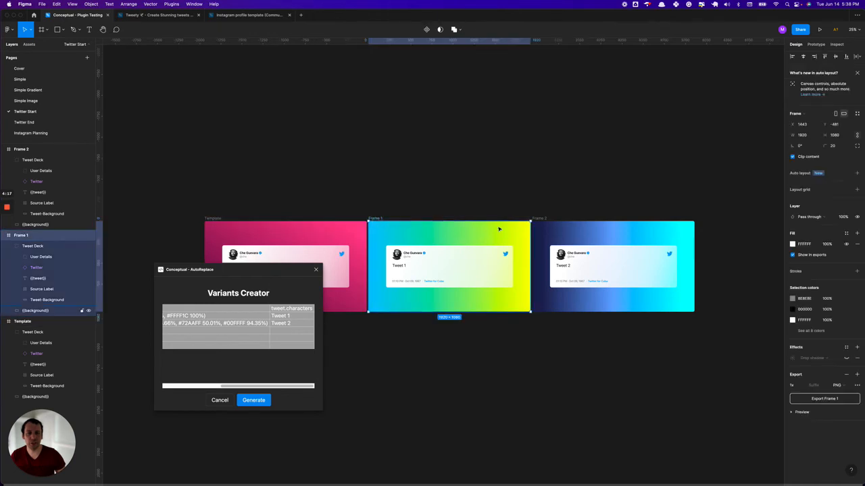
shift+click(537, 218)
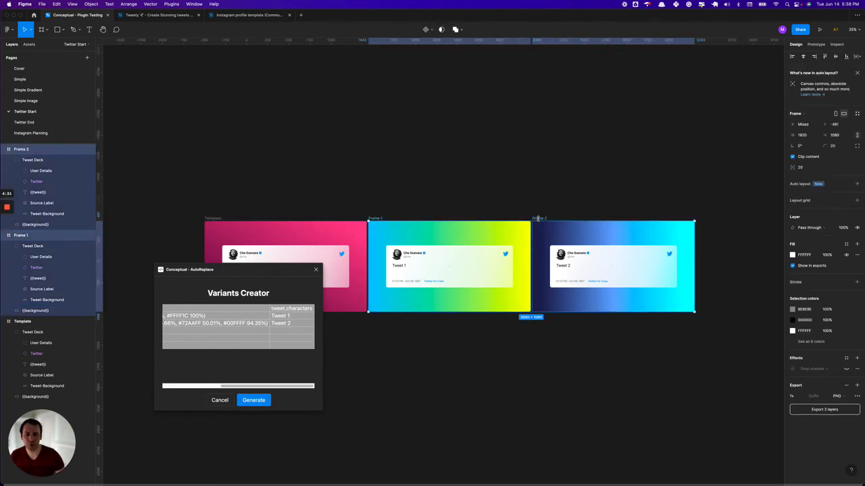
key(Escape)
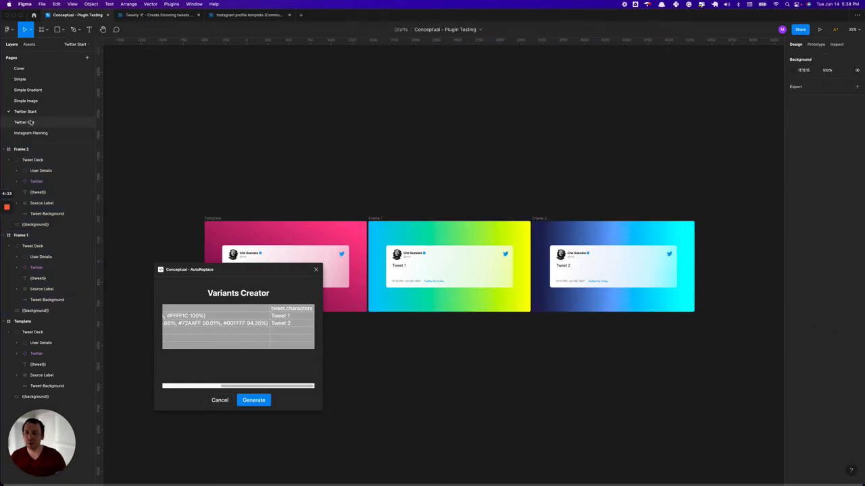
Open the Twitter End page and inspect the template's {{tweet}}, {{background}} and Footer layers
click(27, 121)
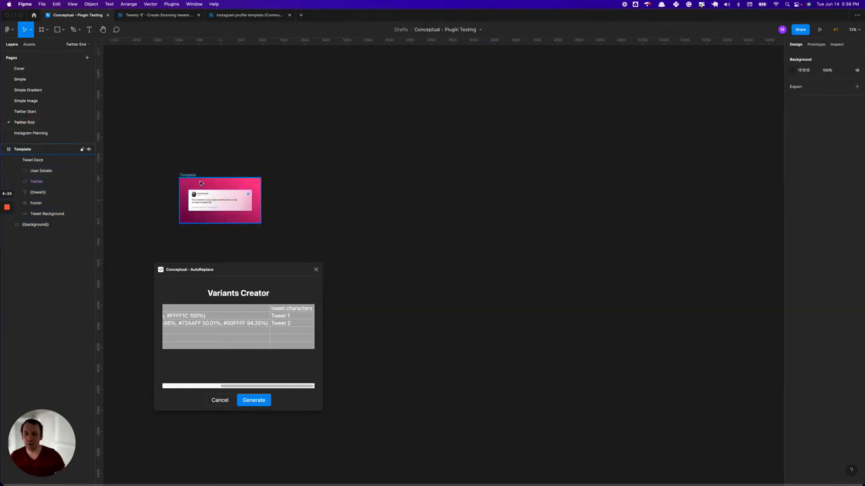
click(184, 177)
click(38, 194)
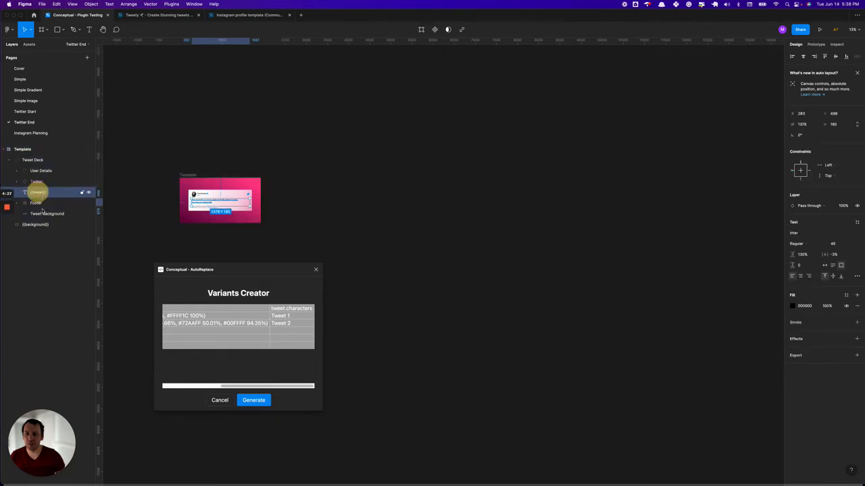
click(38, 224)
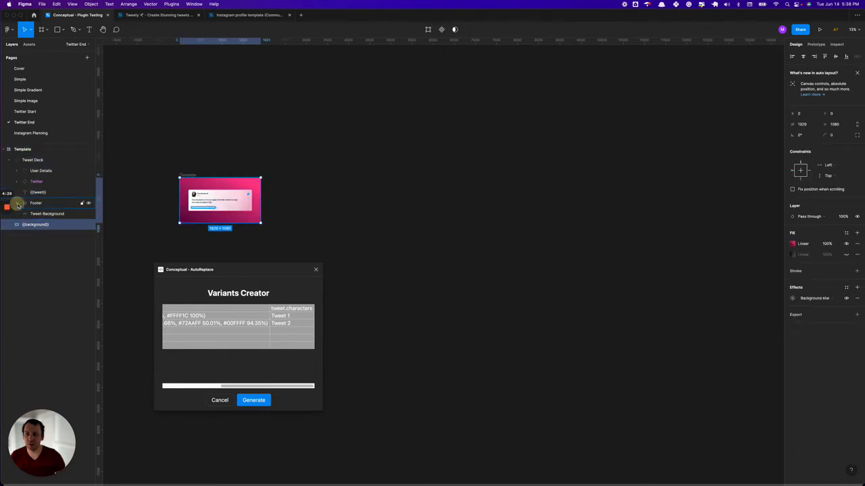
click(17, 203)
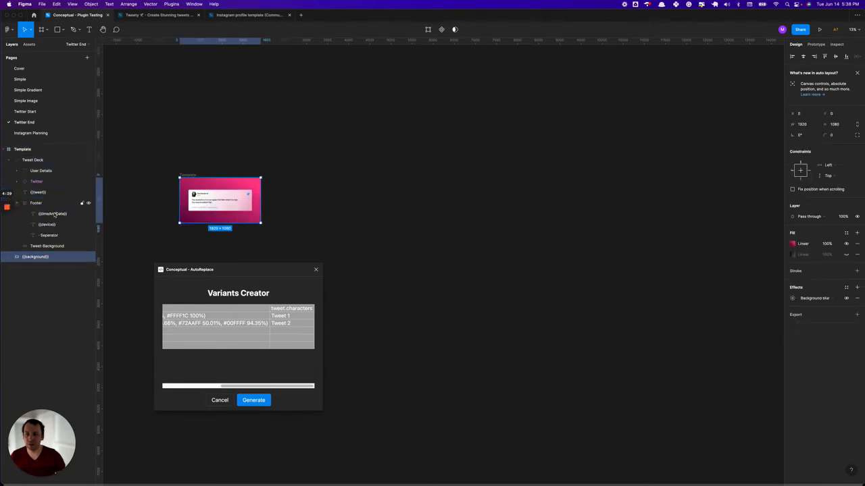
Close the current Variants Creator window and rerun the Conceptual - AutoReplace plugin for the Twitter End template
click(316, 270)
key(super+slash)
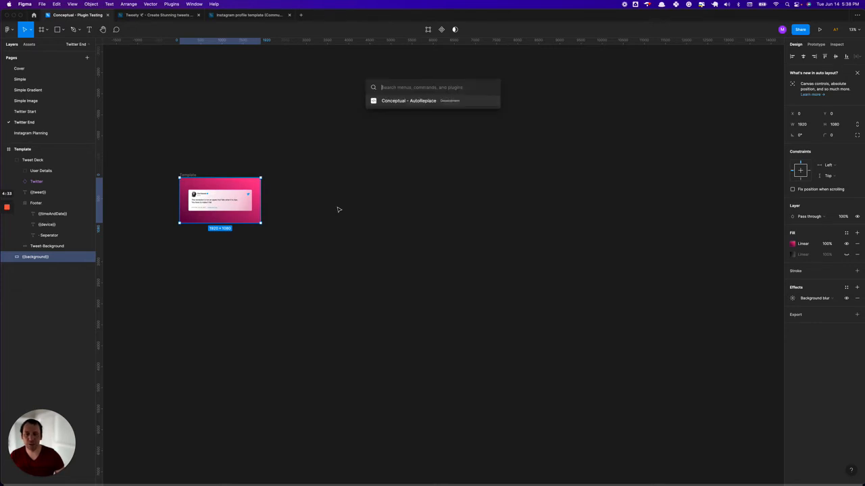
key(Return)
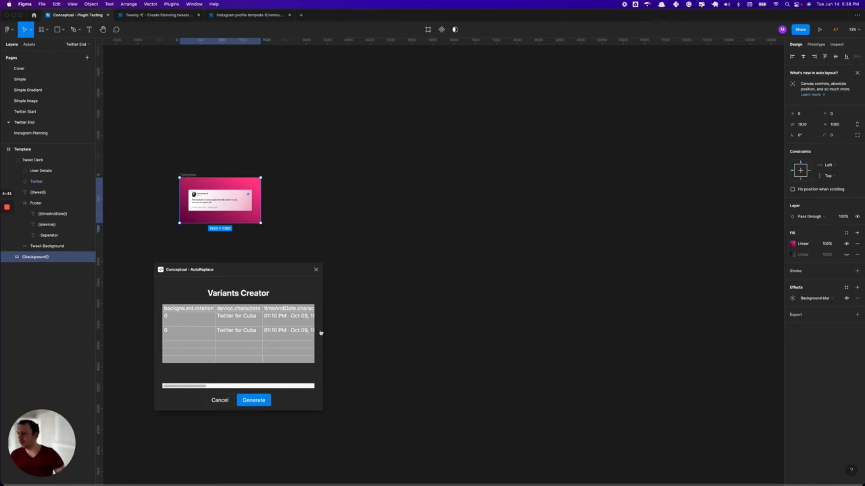
Switch to the Conceptual Figma Plugin Demo spreadsheet in Google Sheets and examine the Twitter Example columns, including verified.visible
key(super+Tab)
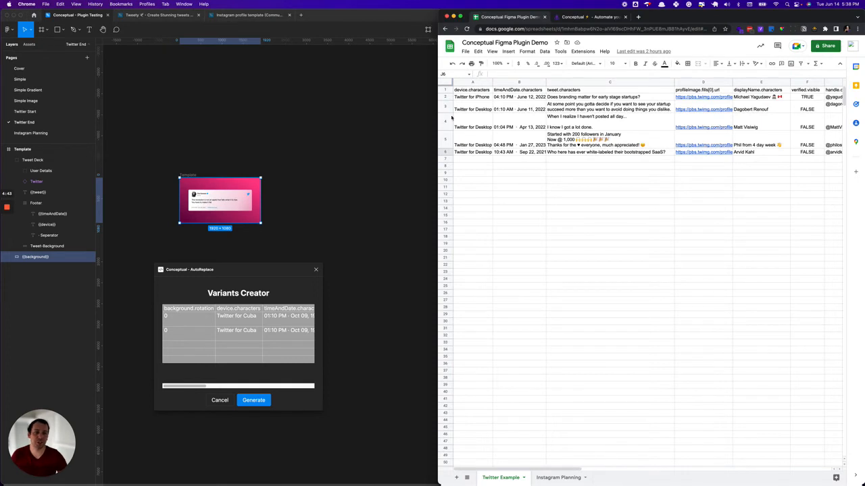
click(467, 91)
scroll(472, 95, right, 2)
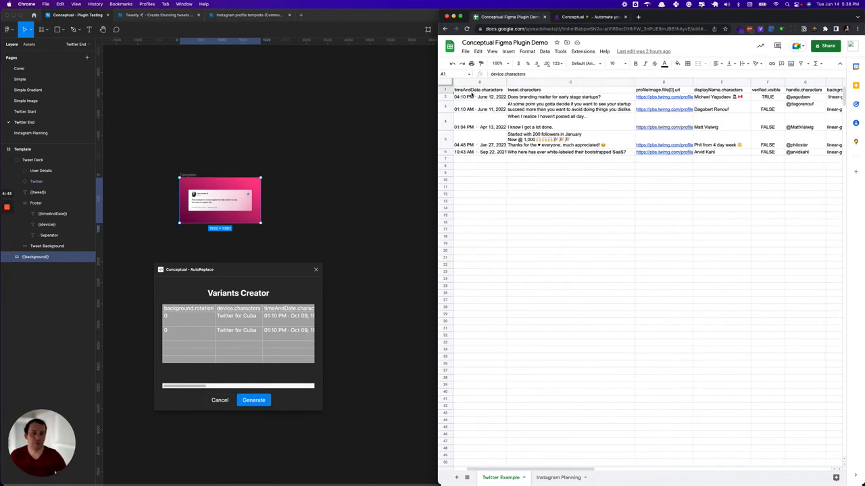
scroll(545, 103, left, 2)
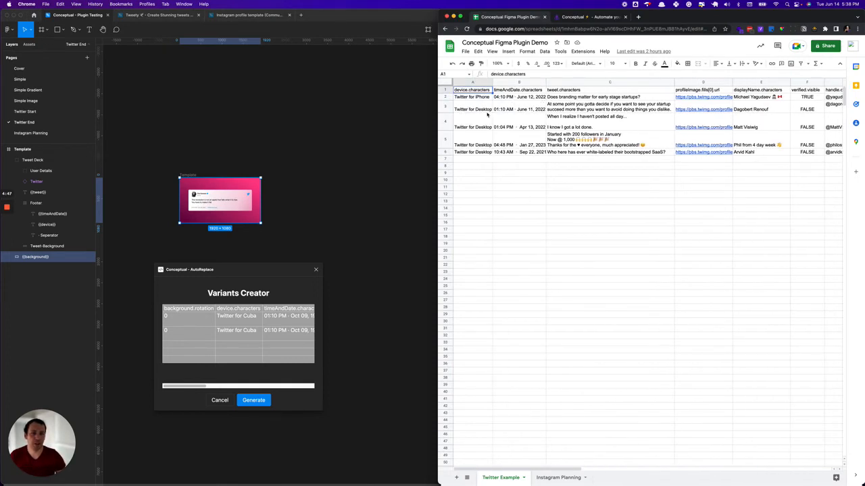
click(481, 152)
scroll(635, 145, right, 10)
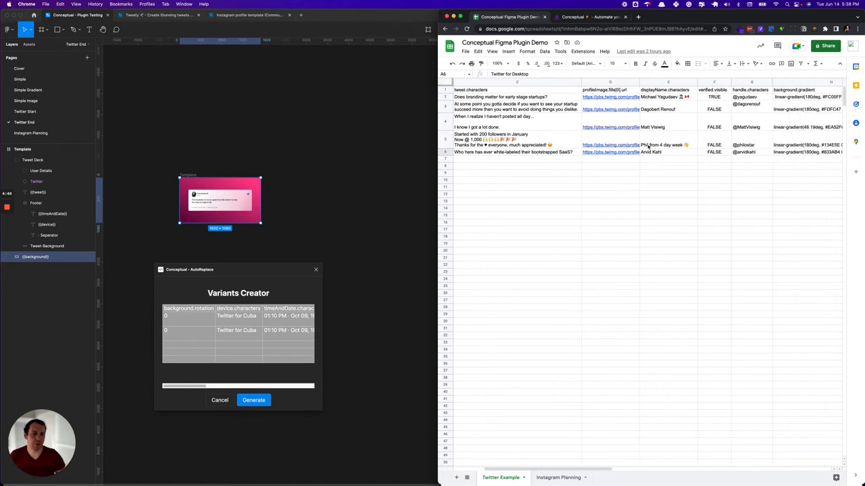
scroll(662, 146, left, 5)
scroll(662, 148, left, 3)
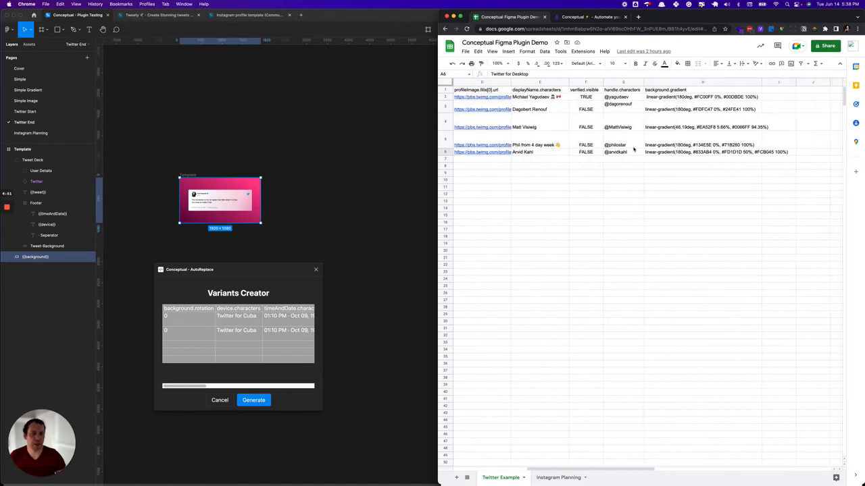
click(764, 90)
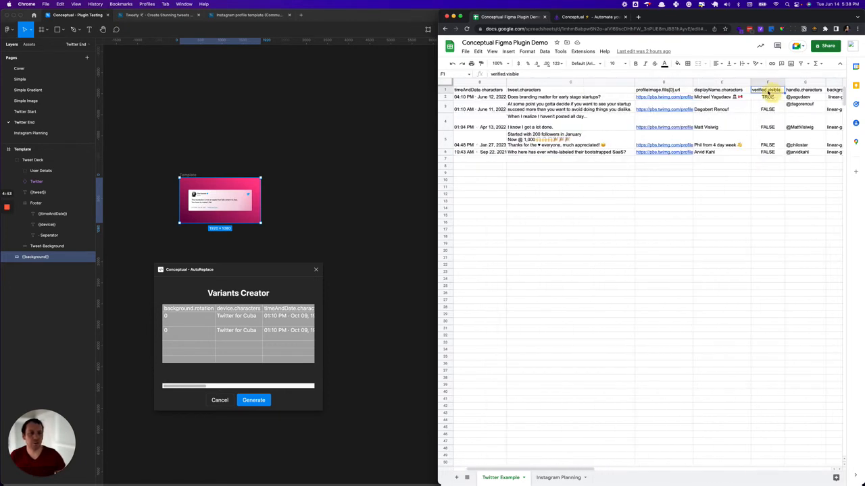
drag(763, 92, 767, 152)
Return to Figma and inspect the {{verified}} badge layer beside the display name in the template
click(207, 208)
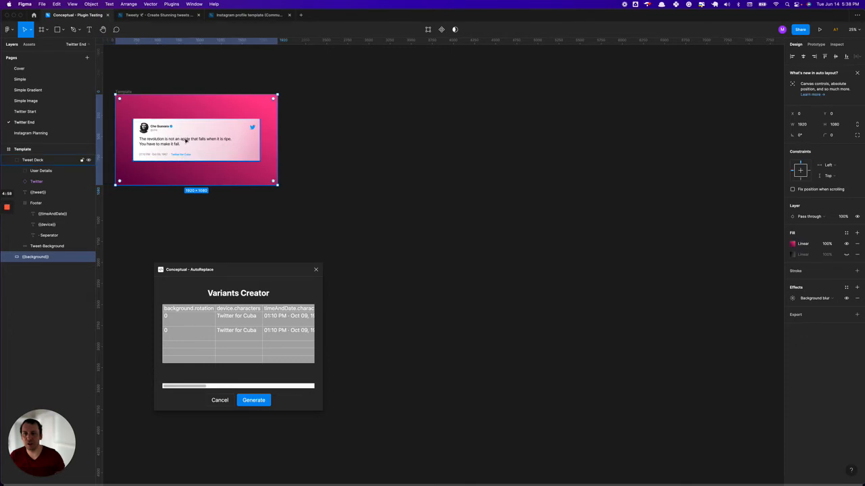
super+click(171, 127)
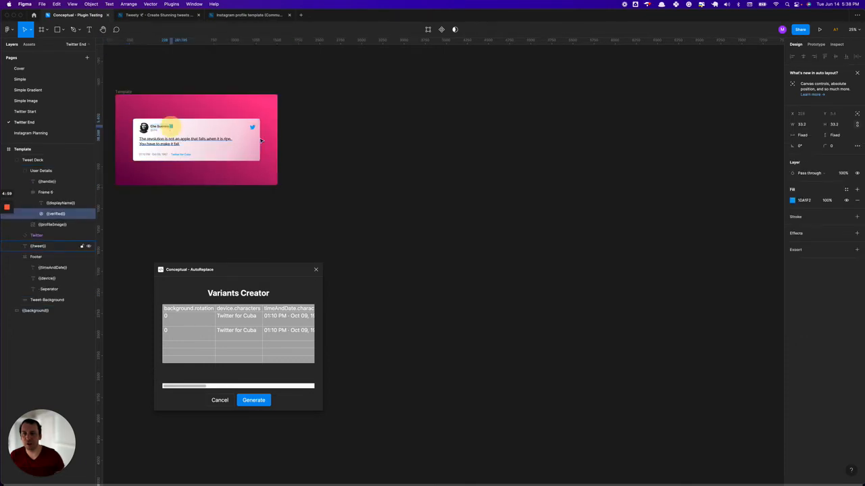
click(424, 188)
scroll(442, 182, left, 1)
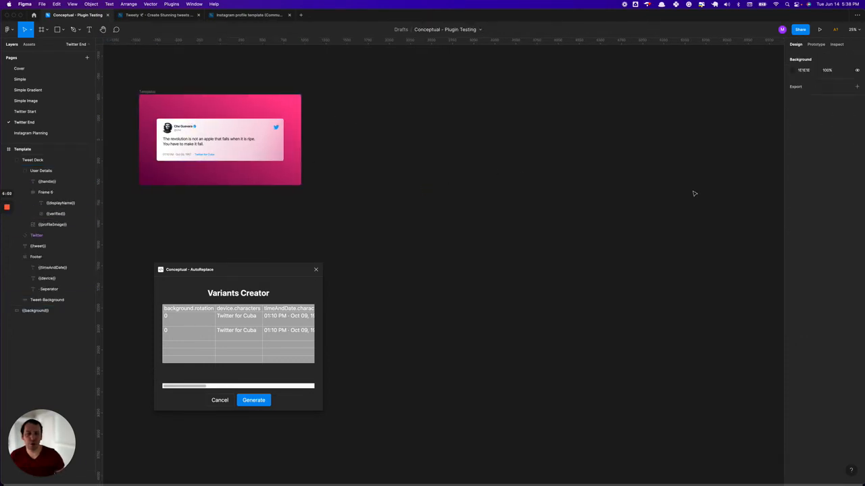
In the Google Sheets Twitter Example sheet, copy the range A1:I6 including the header row
key(super+Tab)
scroll(472, 92, left, 2)
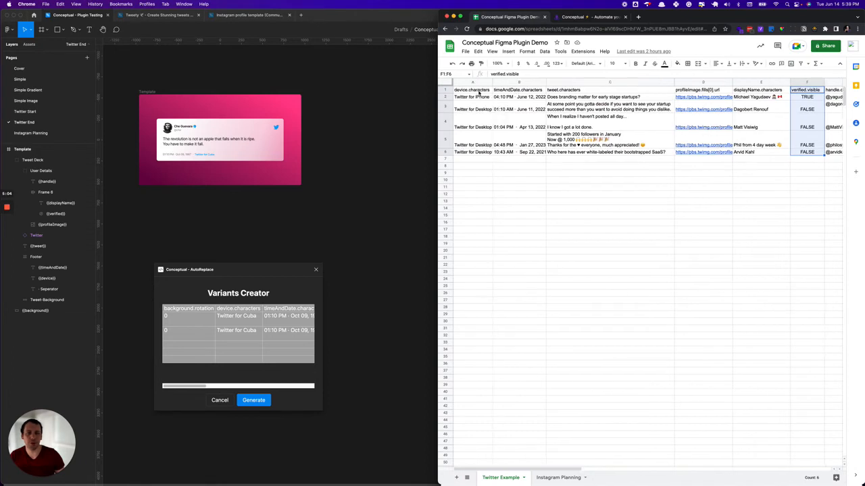
drag(479, 92, 481, 155)
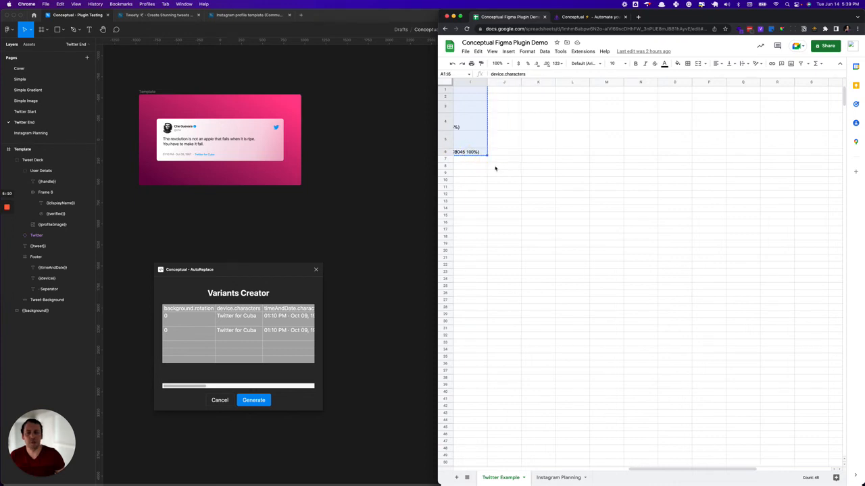
click(218, 323)
drag(174, 309, 164, 335)
scroll(301, 334, right, 5)
key(super+v)
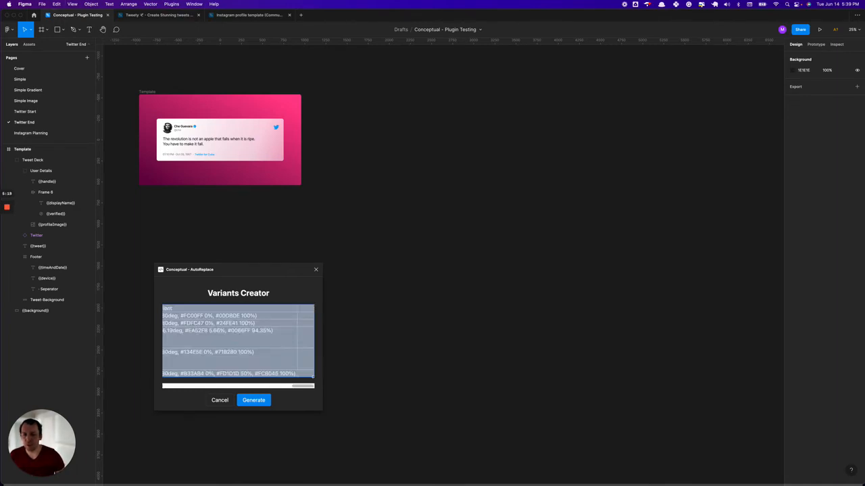
key(super+z)
Clear all the prefilled headers and values from the Variants Creator table
click(244, 313)
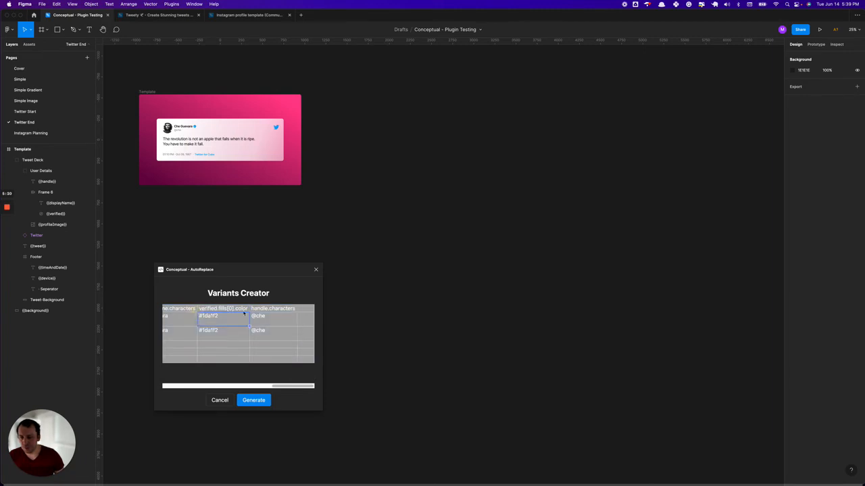
click(305, 339)
key(super+a)
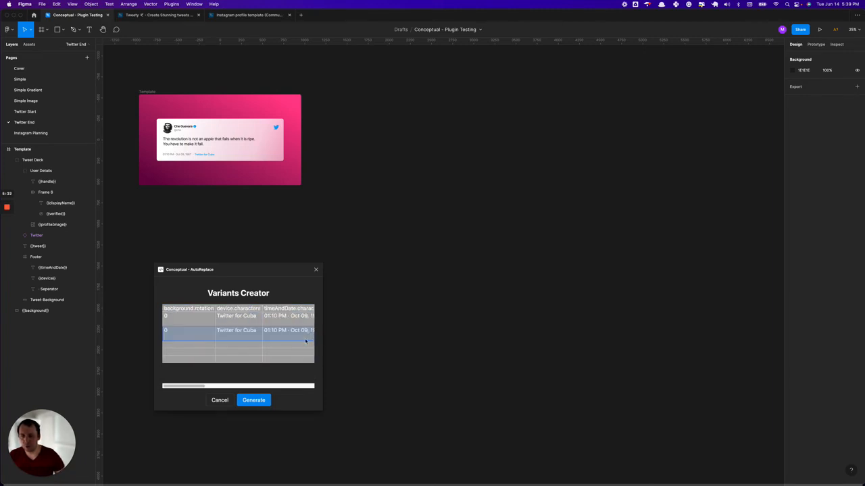
key(BackSpace)
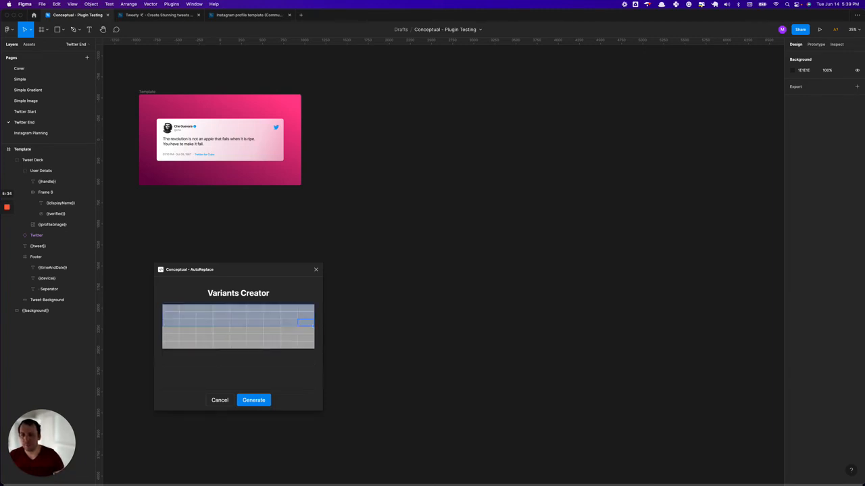
Paste the copied Twitter Example data into the first cell of the empty Variants Creator table and generate the variant frames
click(171, 313)
key(super+v)
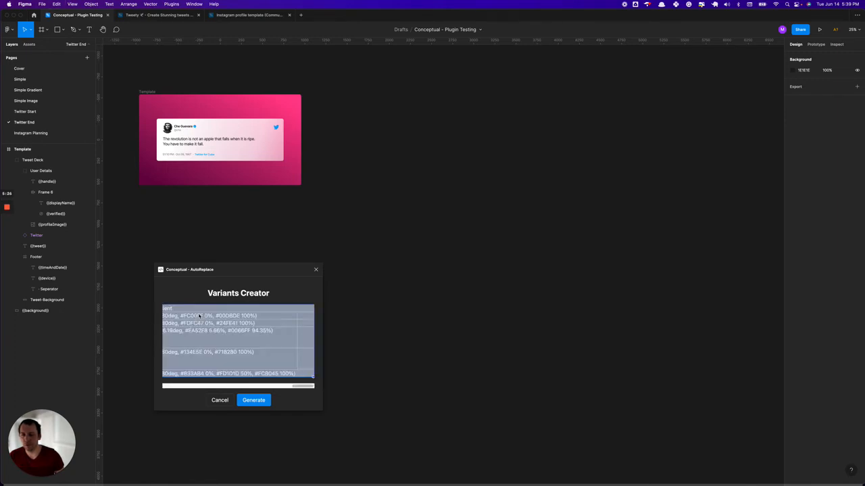
scroll(233, 330, left, 10)
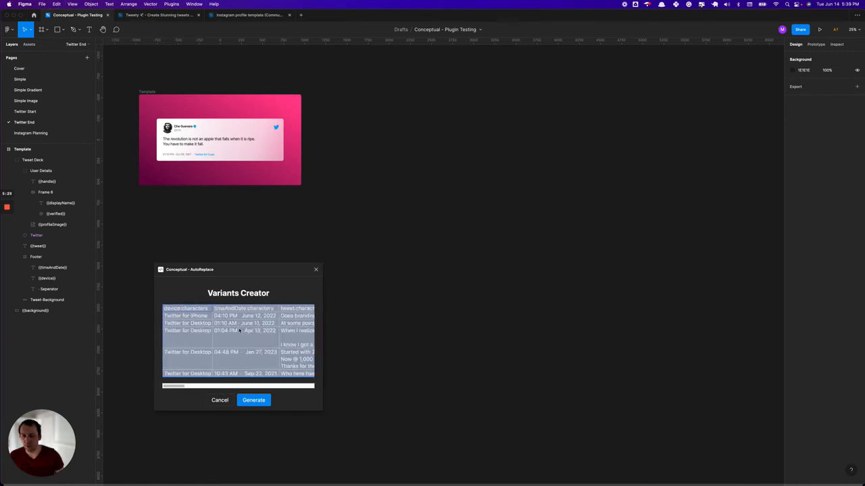
click(259, 403)
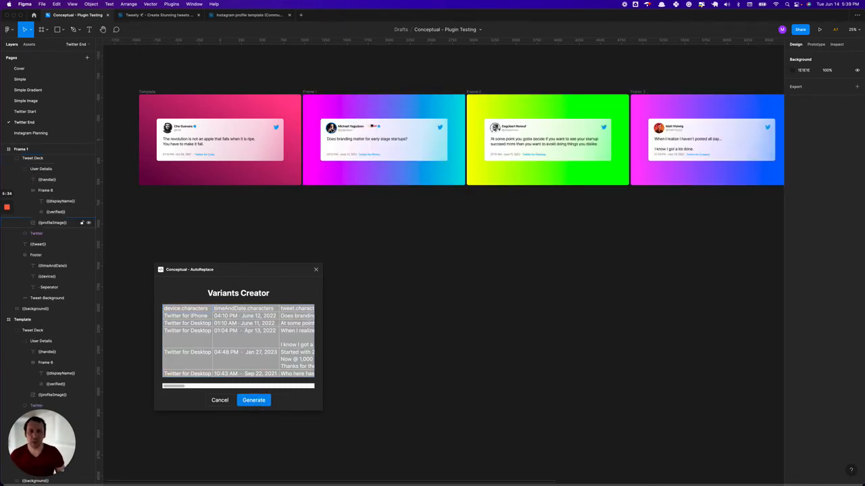
Examine the generated tweet frames from Frame 1 to Frame 5, checking their texts, profile images, badges and background gradients
click(342, 144)
click(581, 215)
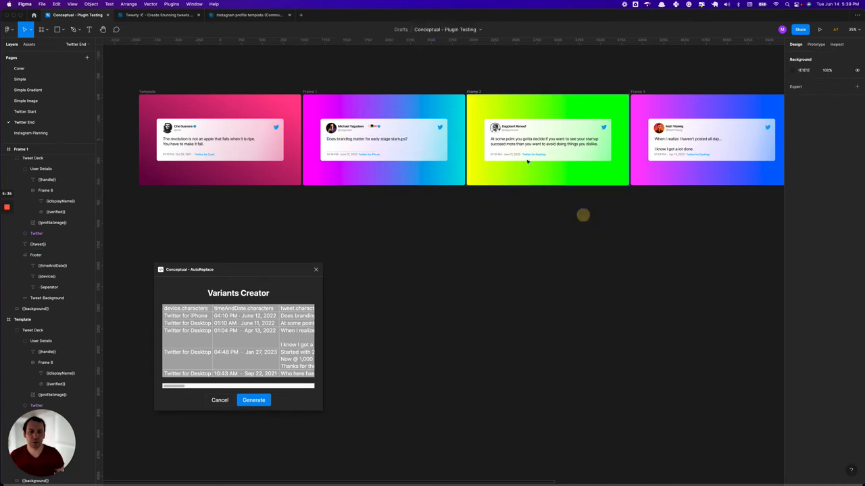
scroll(549, 144, right, 5)
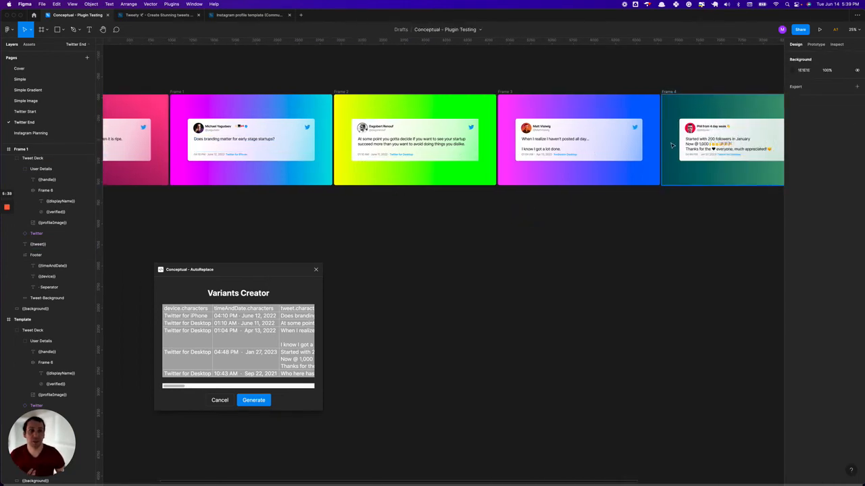
scroll(669, 150, right, 2)
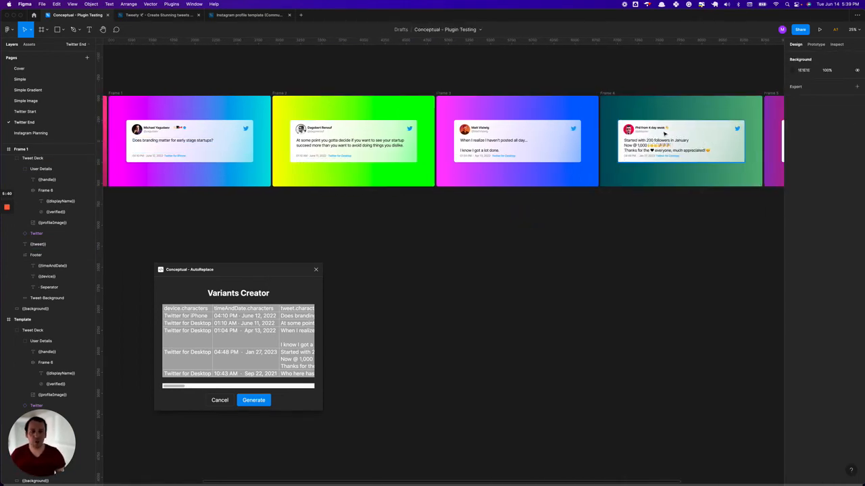
scroll(652, 140, right, 5)
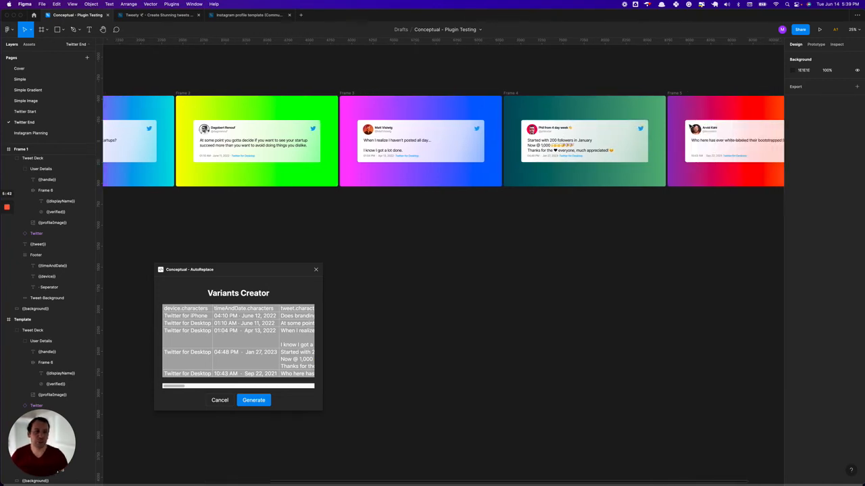
scroll(669, 128, right, 2)
scroll(642, 125, left, 1)
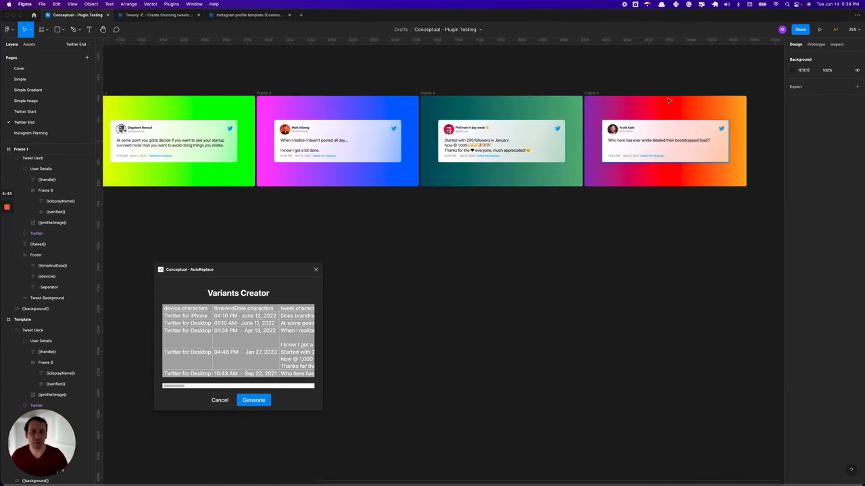
click(598, 92)
click(654, 86)
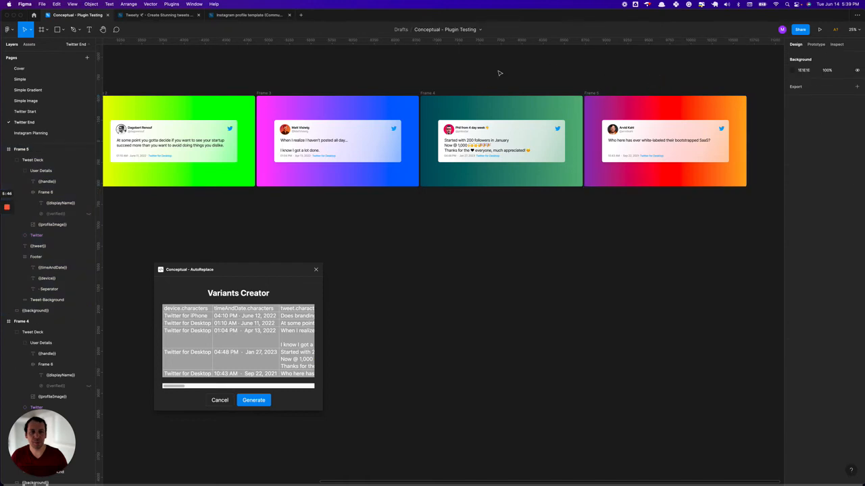
scroll(666, 94, left, 10)
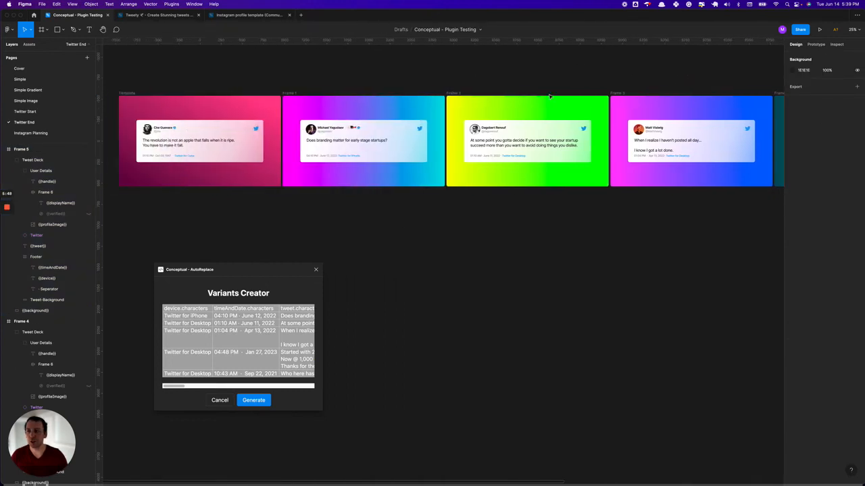
Open the Instagram Planning page and close the AutoReplace plugin window
click(38, 134)
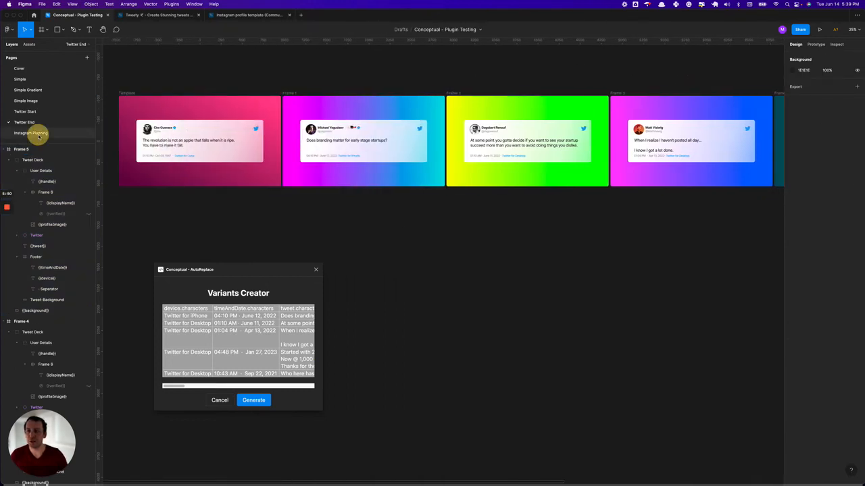
scroll(338, 164, left, 4)
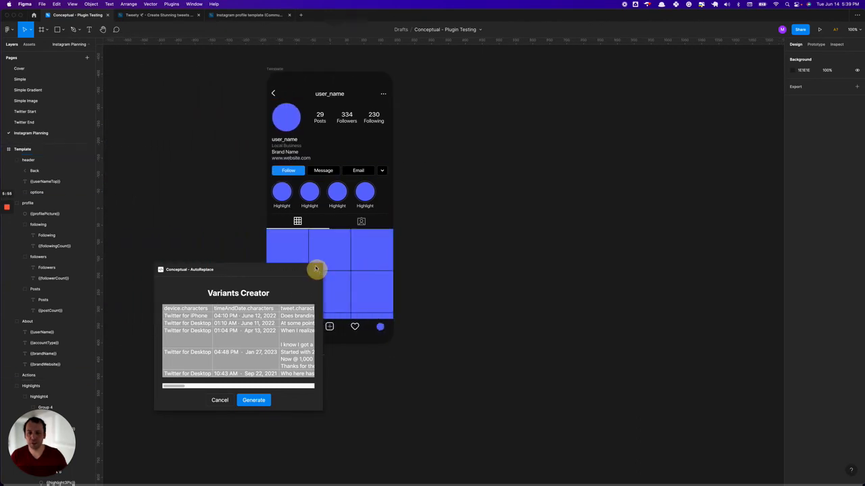
click(316, 270)
Inspect the Instagram Template frame and its placeholder layers, including {{userNameTop}} and {{profilePicture}}, then clear the selection
click(274, 69)
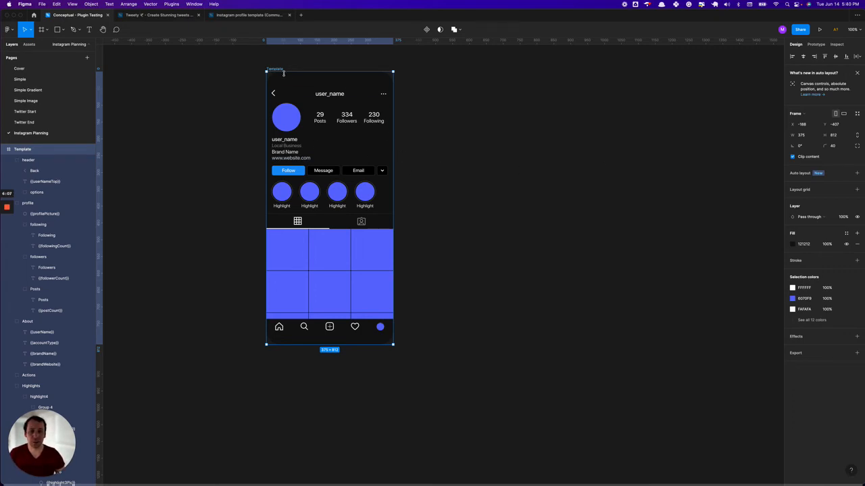
click(56, 248)
click(48, 181)
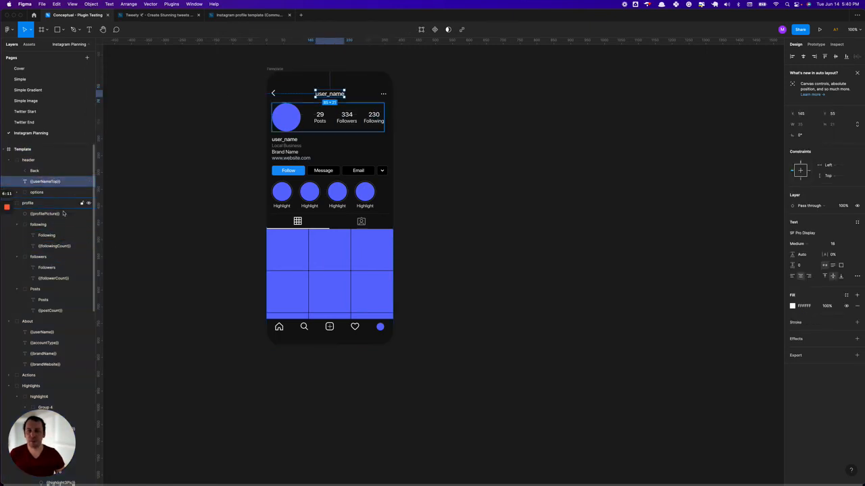
click(287, 121)
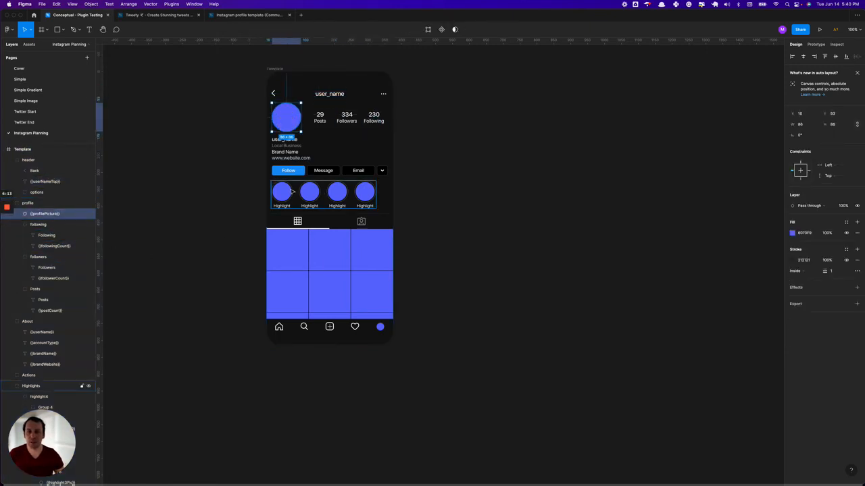
click(478, 204)
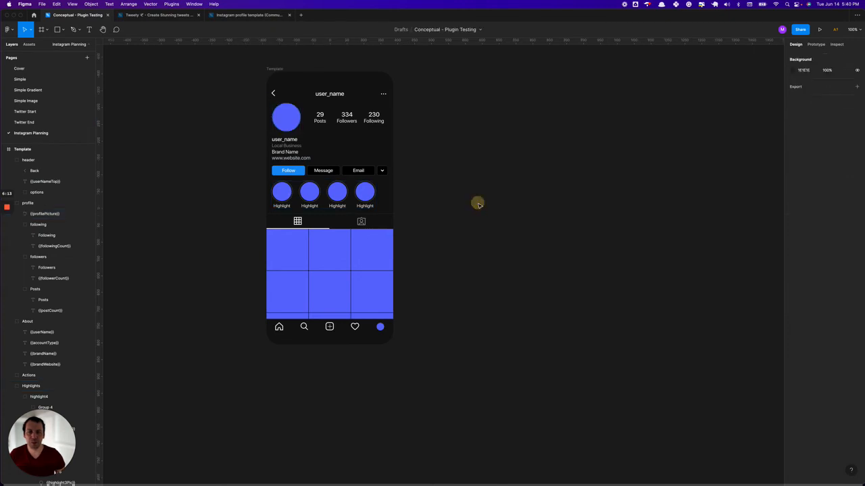
click(437, 279)
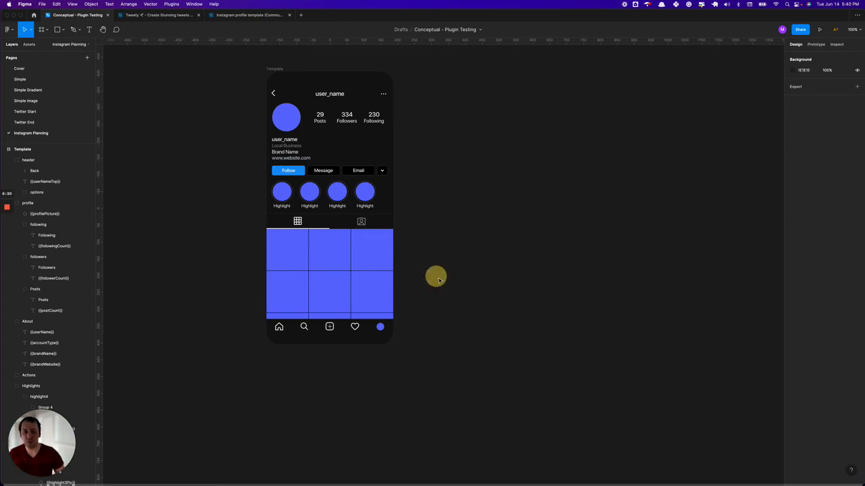
Run the Conceptual AutoReplace plugin again and move its Variants Creator window clear of the Template frame
key(super+slash)
key(Return)
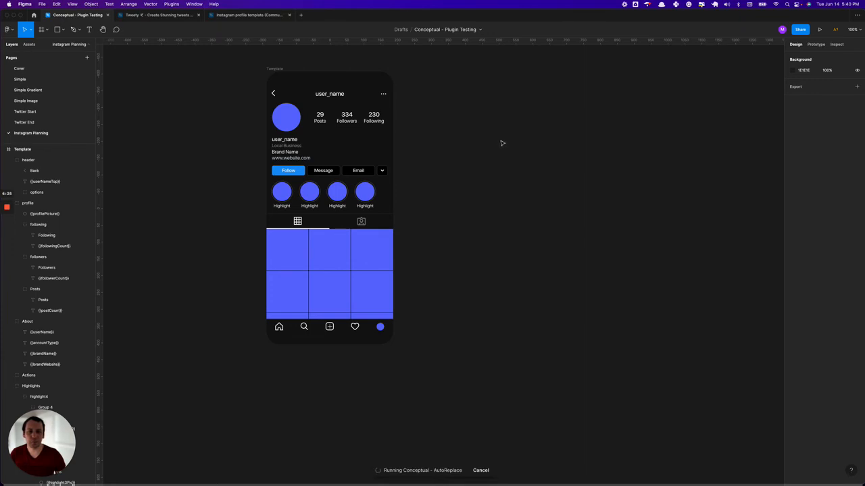
drag(230, 269, 157, 118)
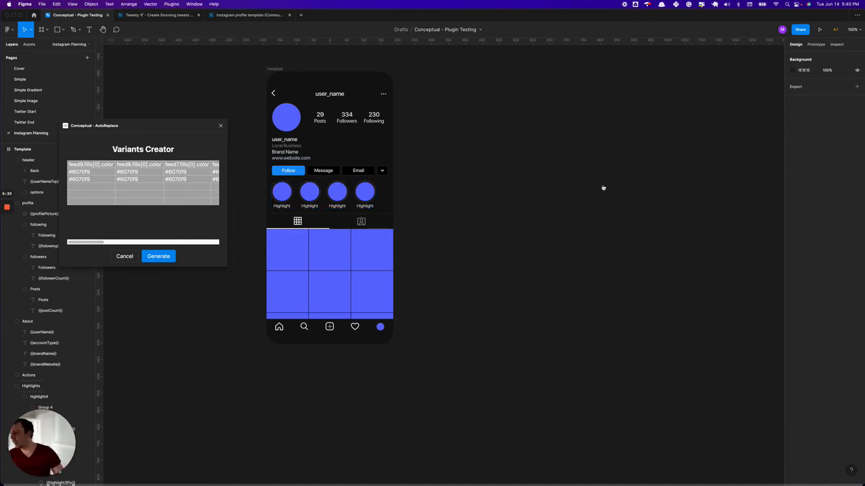
Switch to Google Sheets and copy the range A1:AA3 including the header row from the Instagram Planning sheet
key(super+Tab)
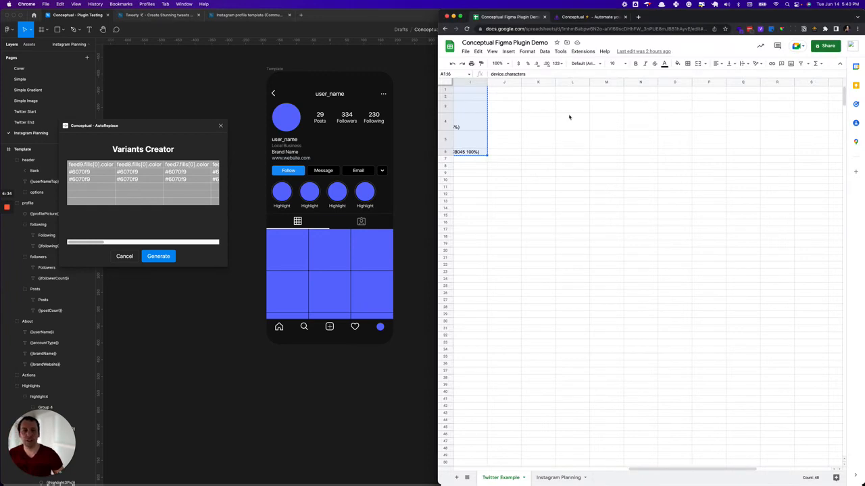
click(549, 478)
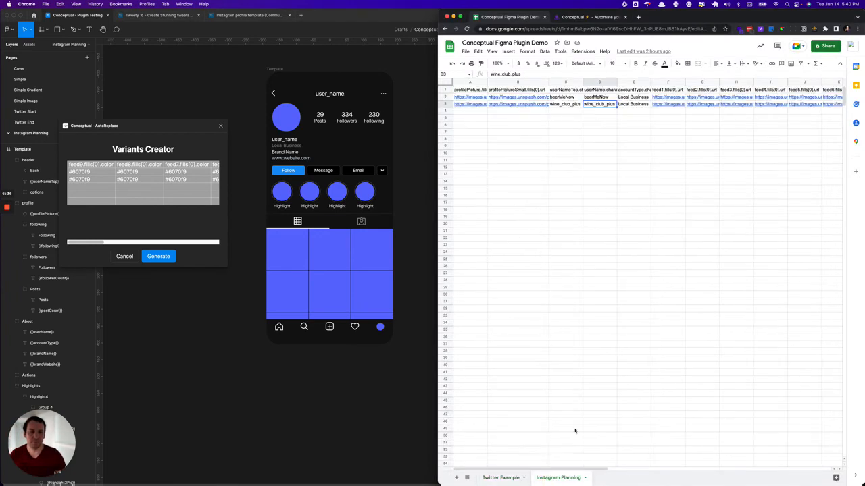
drag(468, 90, 845, 107)
key(super+shift+Right)
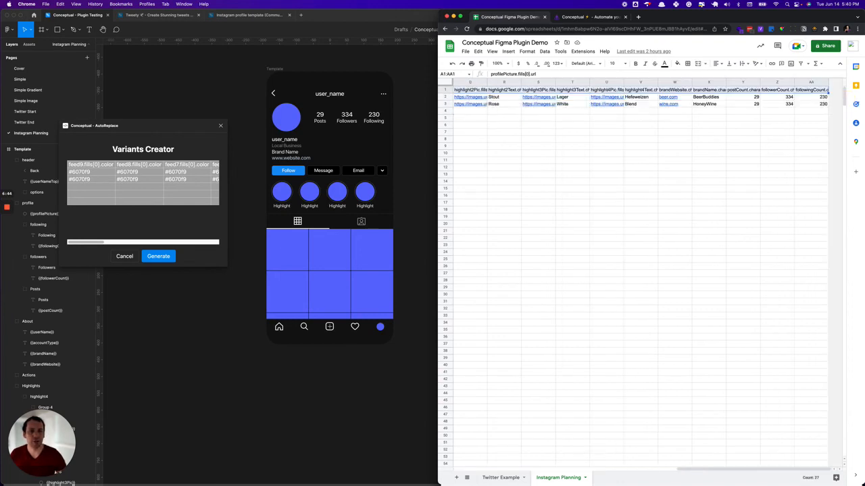
key(shift+Down)
key(shift+Down)
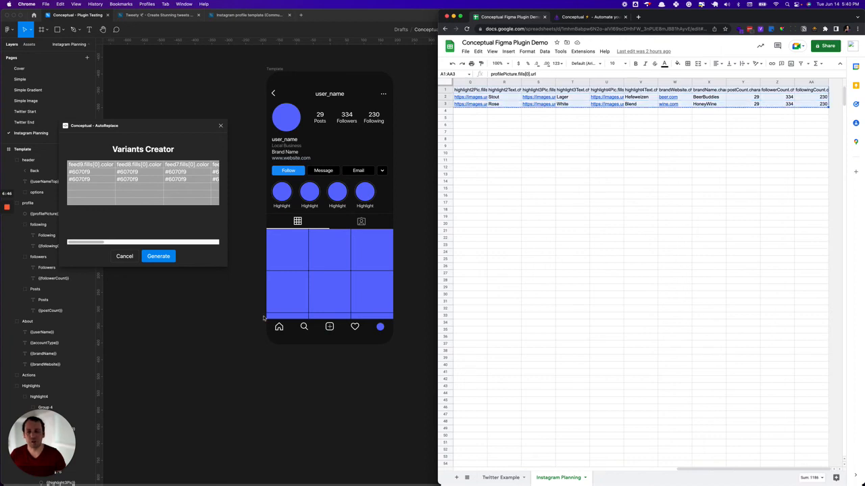
In Figma, replace the prefilled Variants Creator table with the copied Instagram Planning data from the first cell and generate the variant frames
click(145, 180)
click(88, 165)
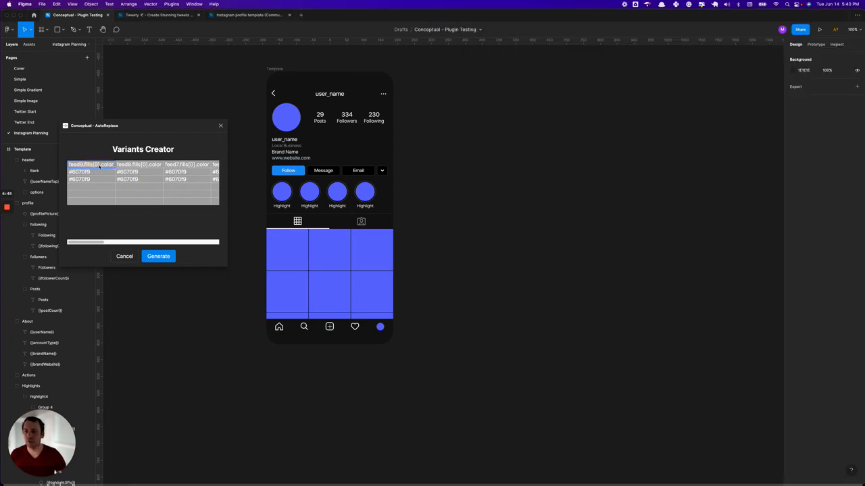
key(super+v)
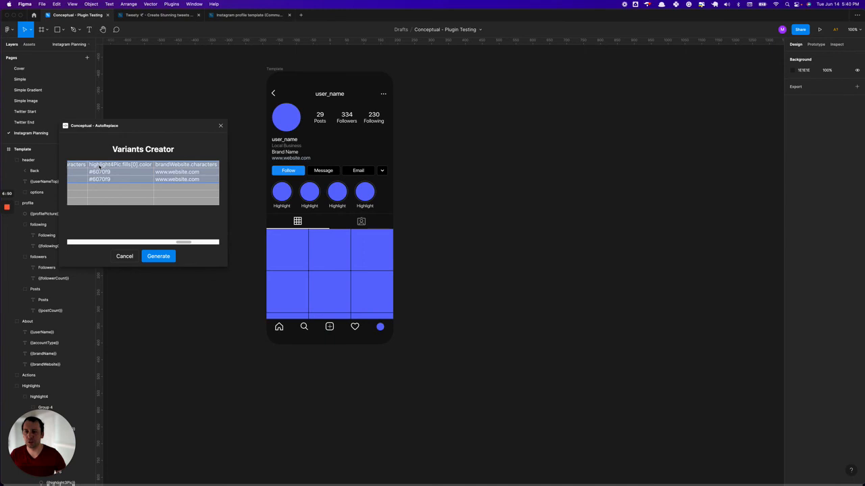
key(super+v)
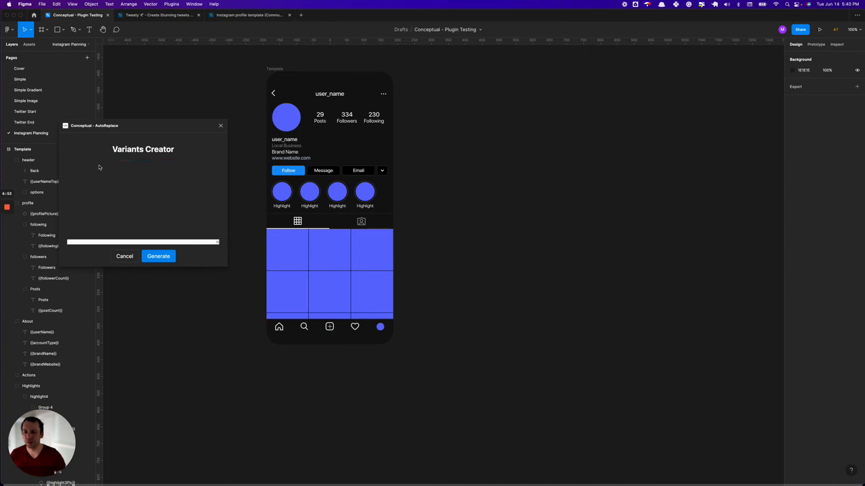
drag(217, 243, 50, 237)
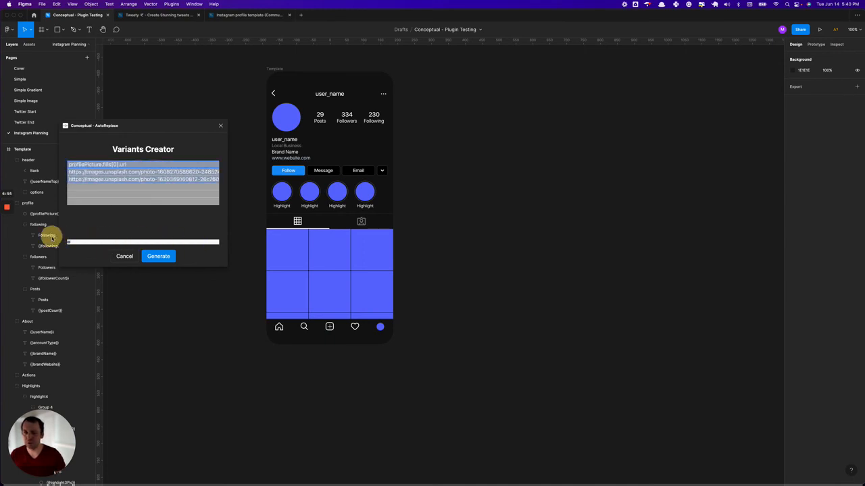
click(147, 257)
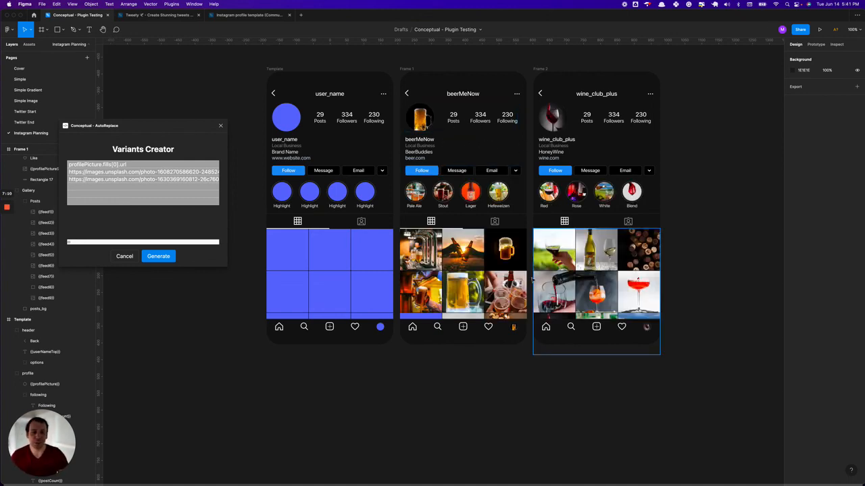
Examine the generated Instagram profile frames, Frame 1 and Frame 2, and the header group of Frame 1
click(408, 70)
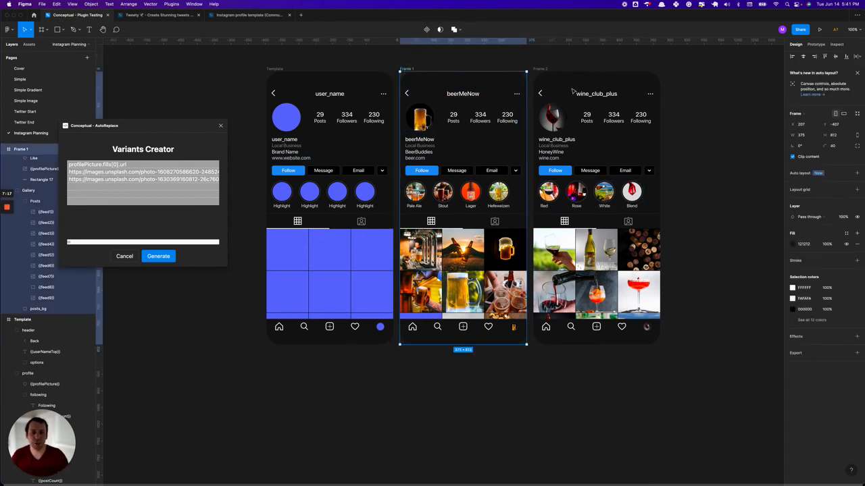
click(540, 69)
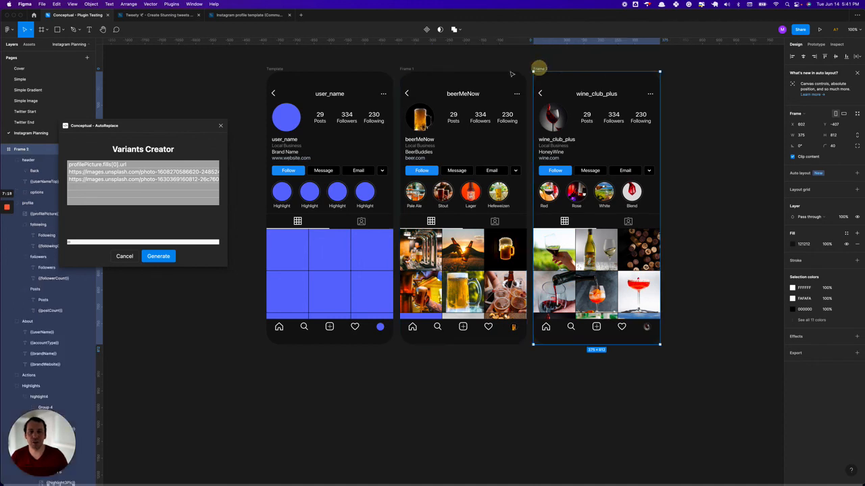
shift+click(410, 69)
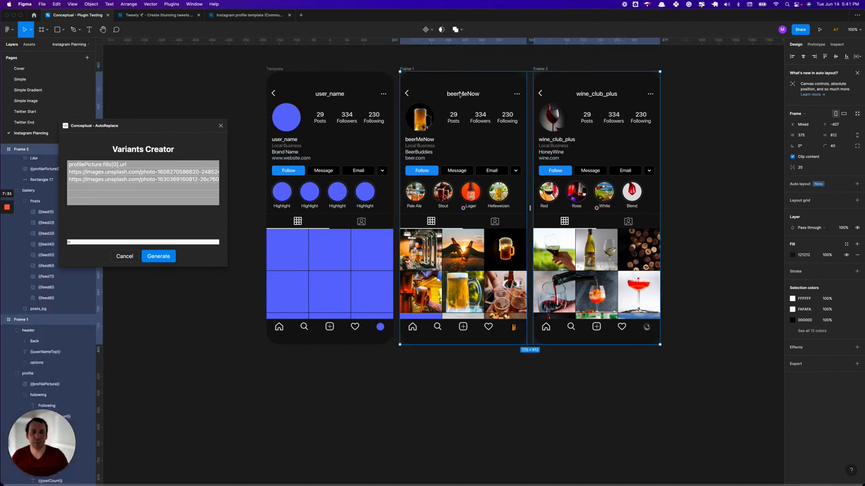
click(461, 94)
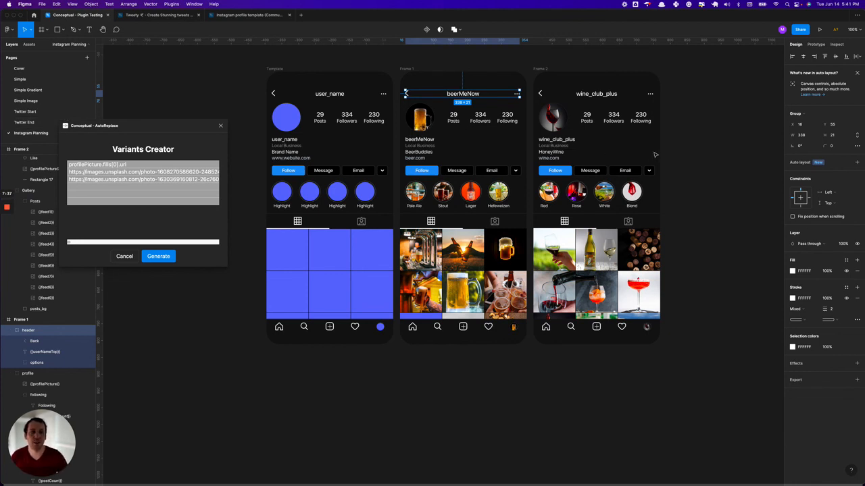
click(703, 157)
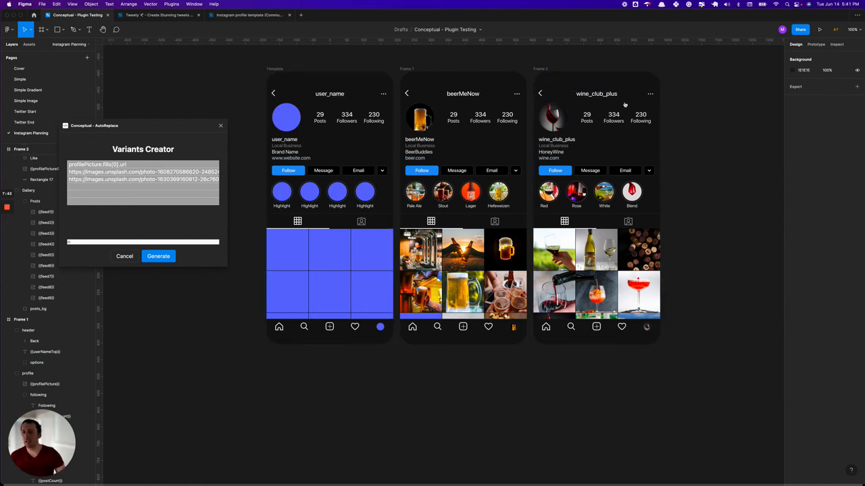
Switch to Chrome and view the conceptual.so landing page, checking its early-access email field and web address
key(super+Tab)
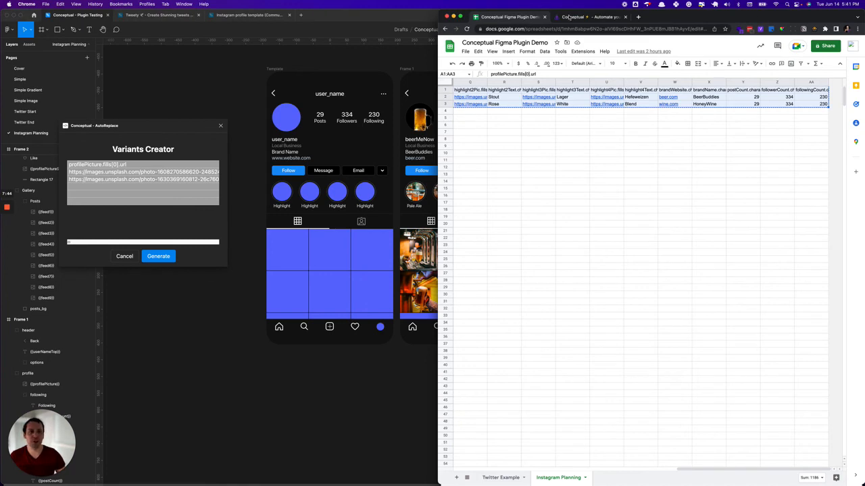
click(585, 17)
click(506, 207)
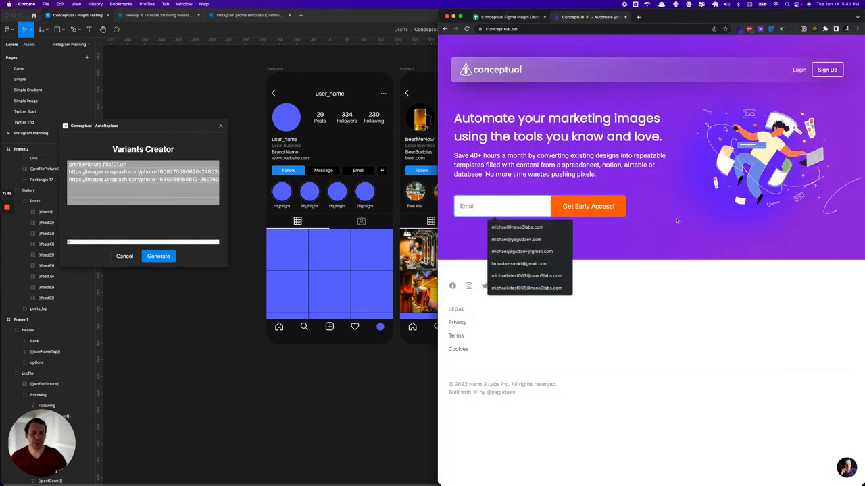
click(710, 208)
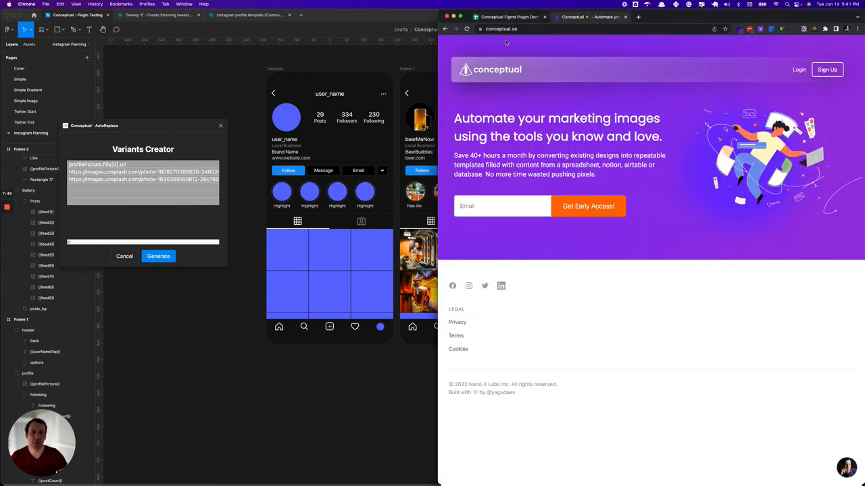
click(546, 28)
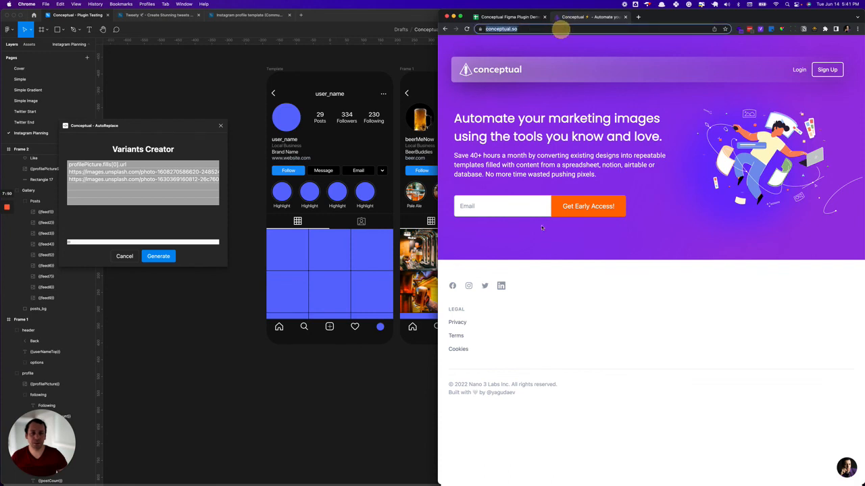